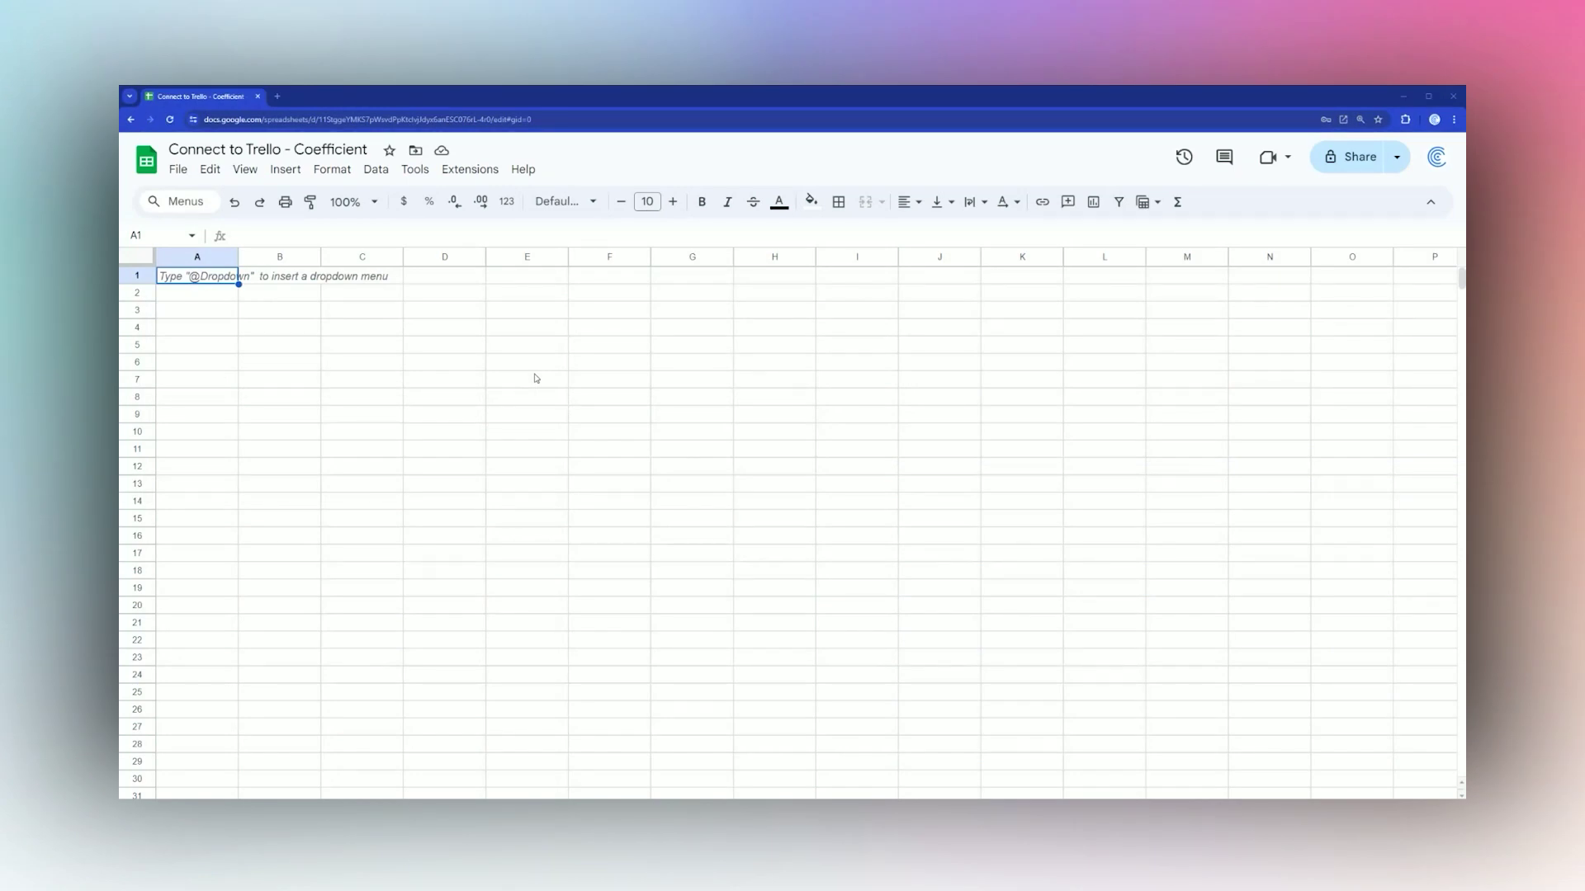
Search the add-on marketplace for Coefficient, then close the marketplace.
click(465, 171)
mouse_move(495, 198)
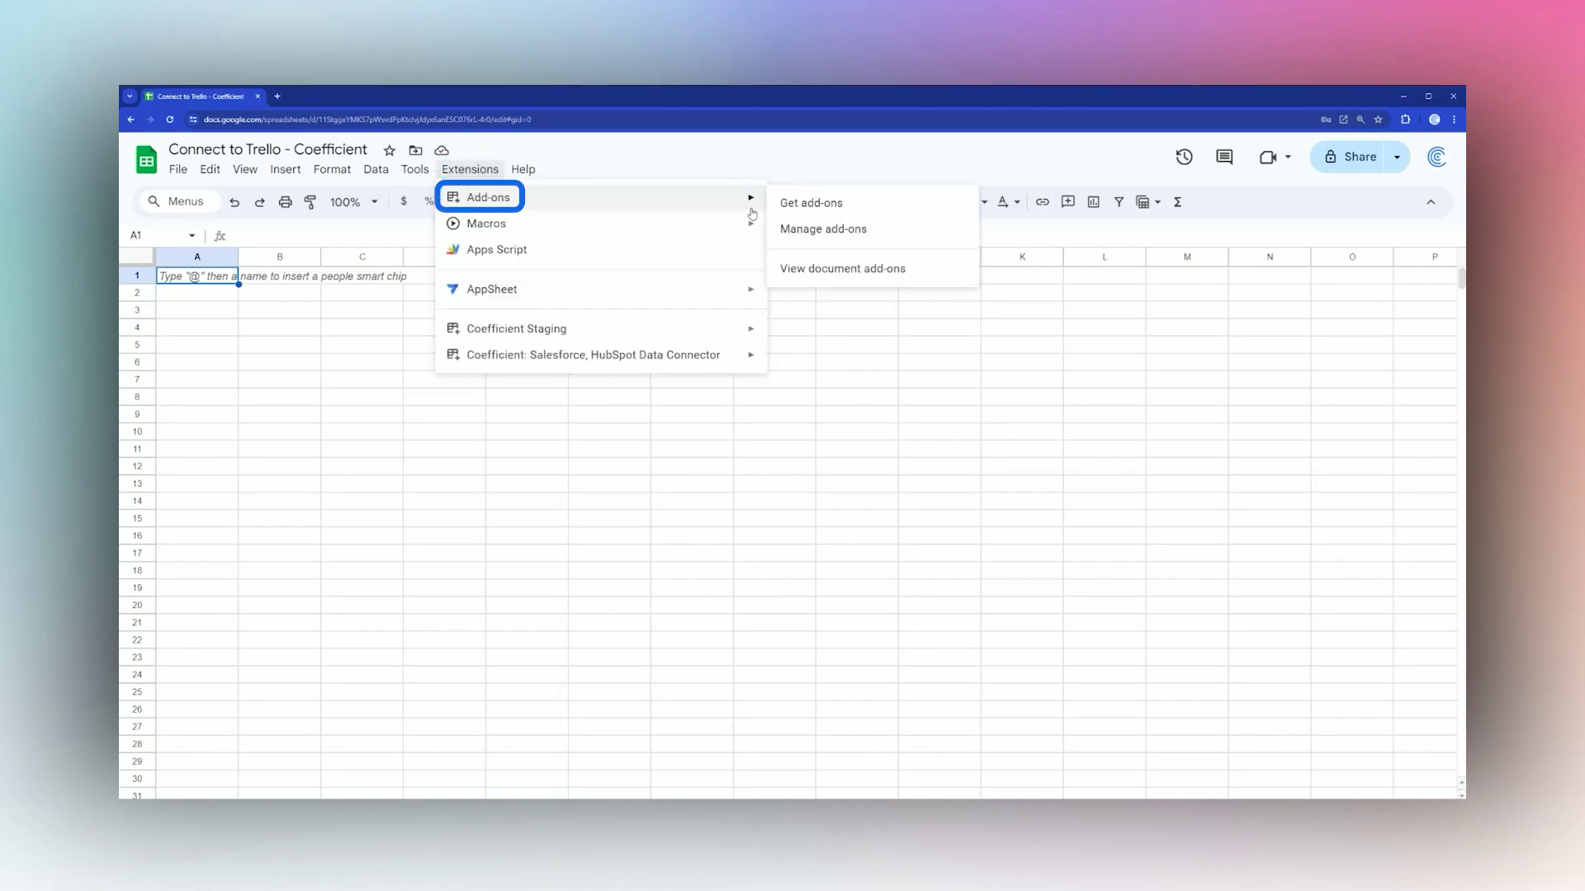
click(855, 208)
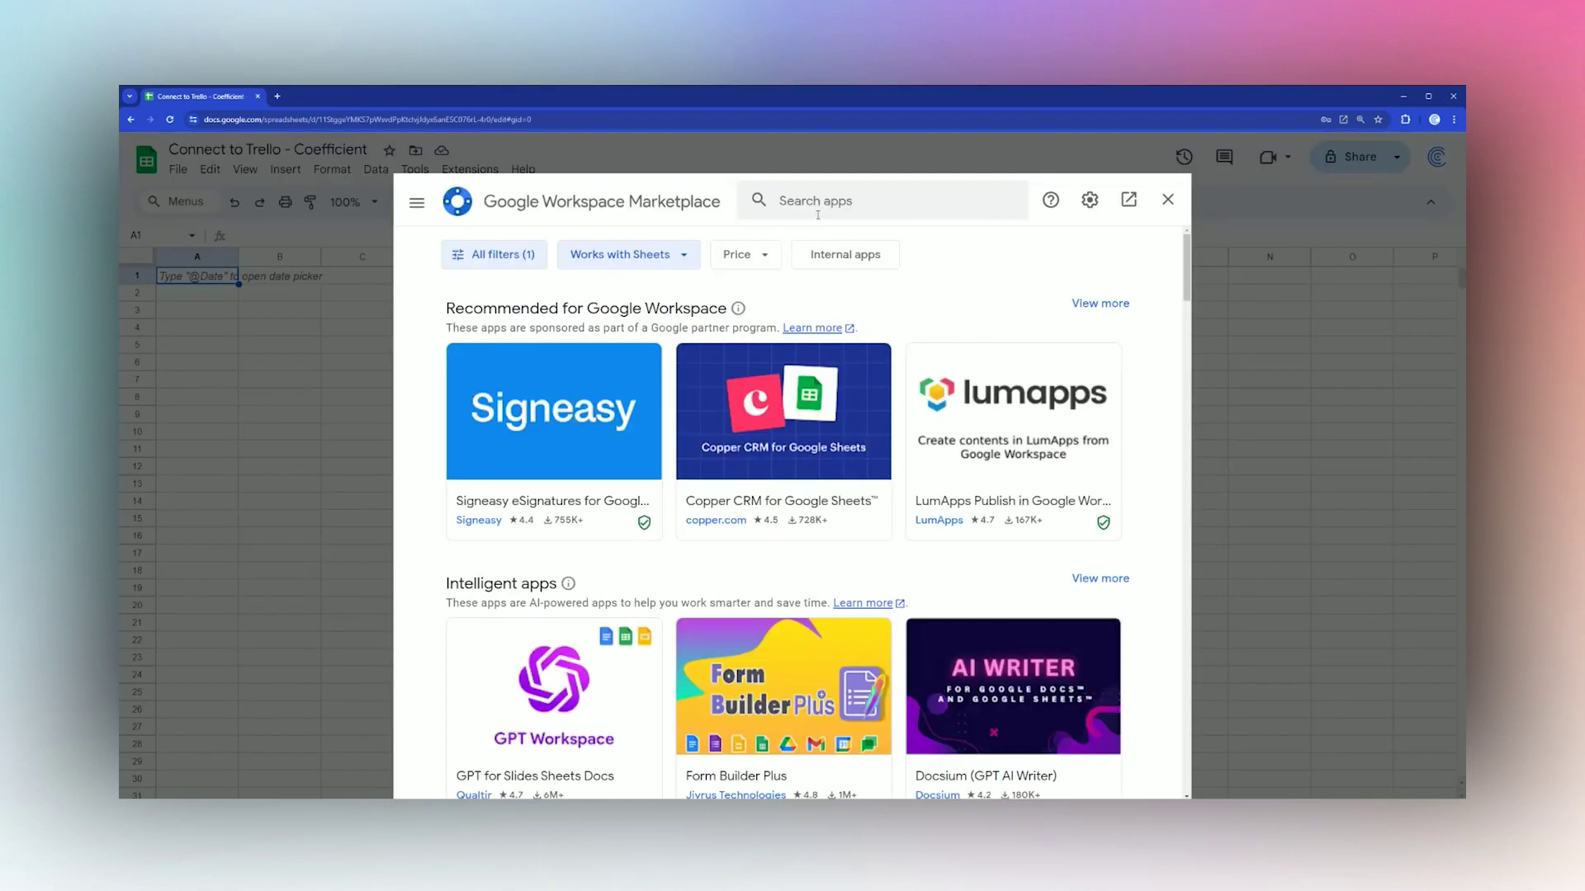
click(795, 204)
text(coef)
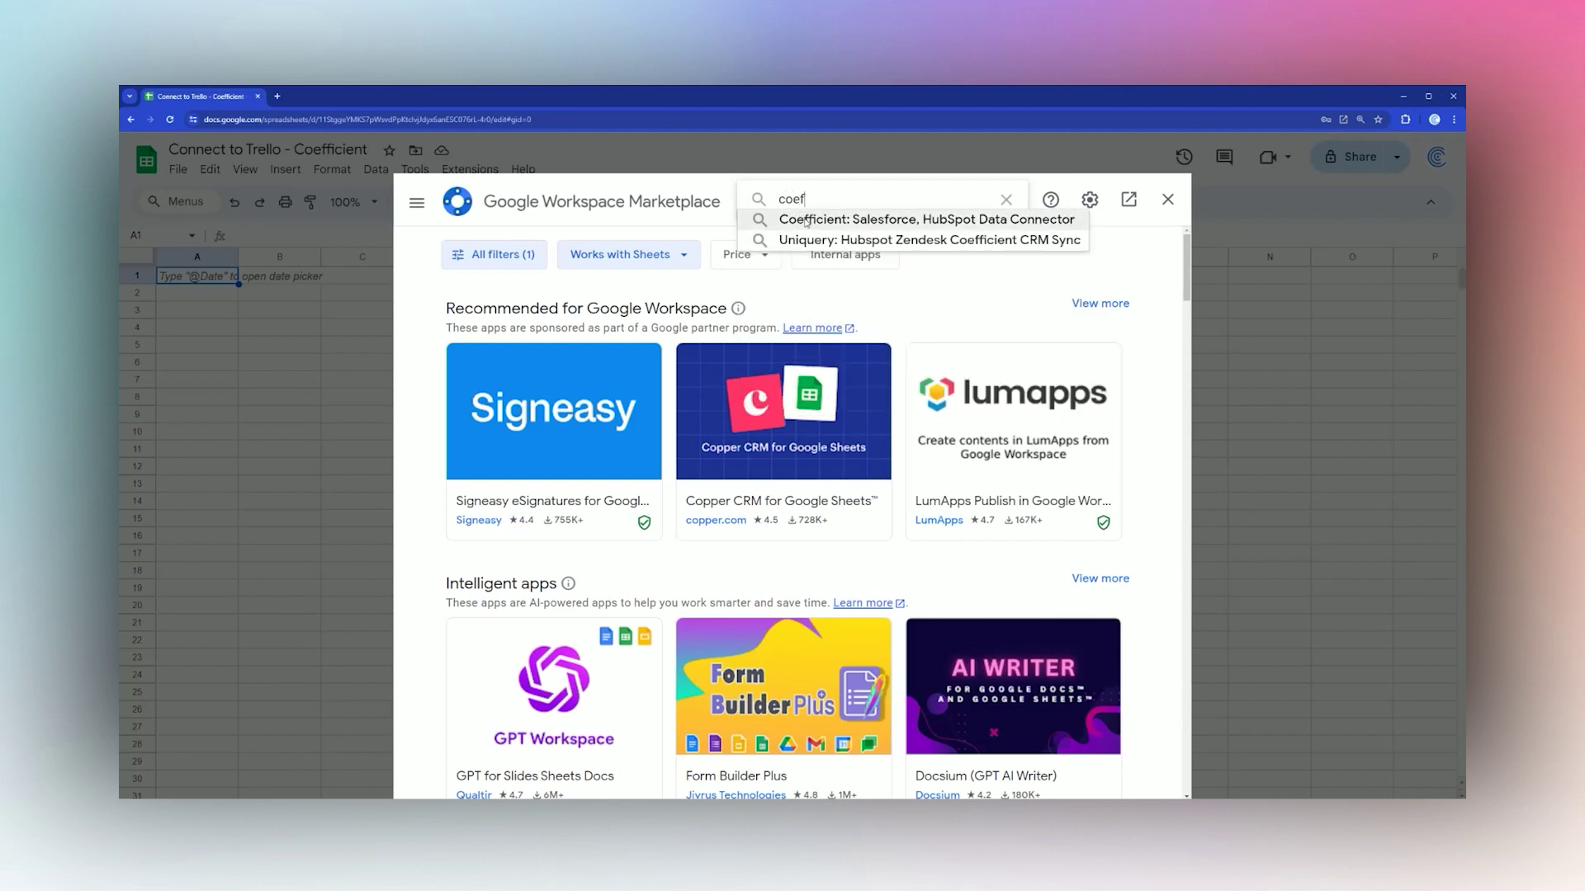
click(826, 219)
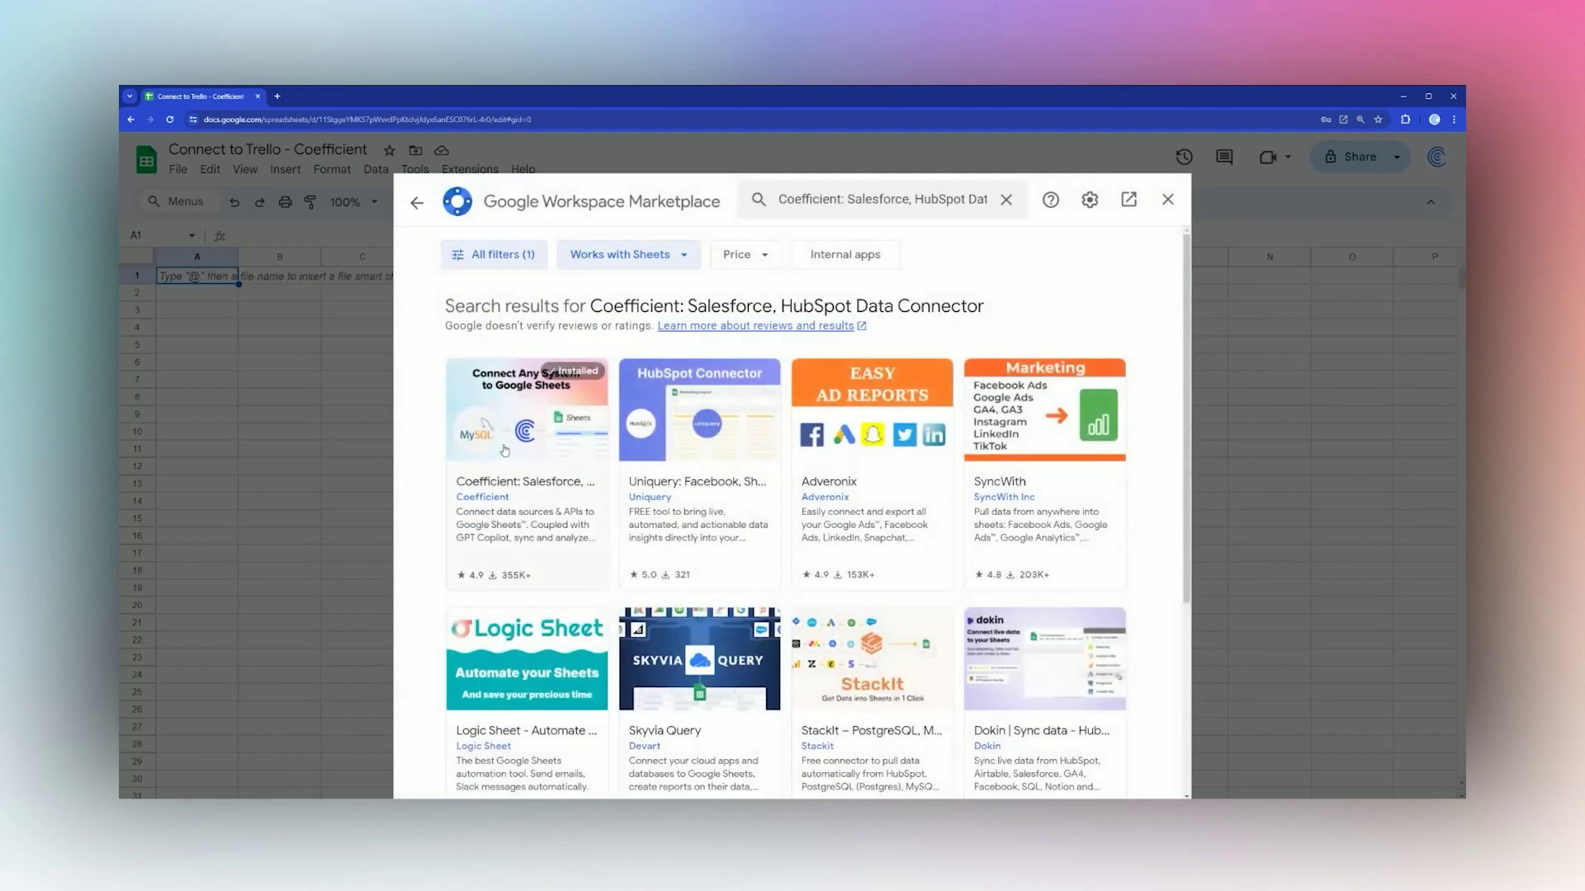
click(1167, 200)
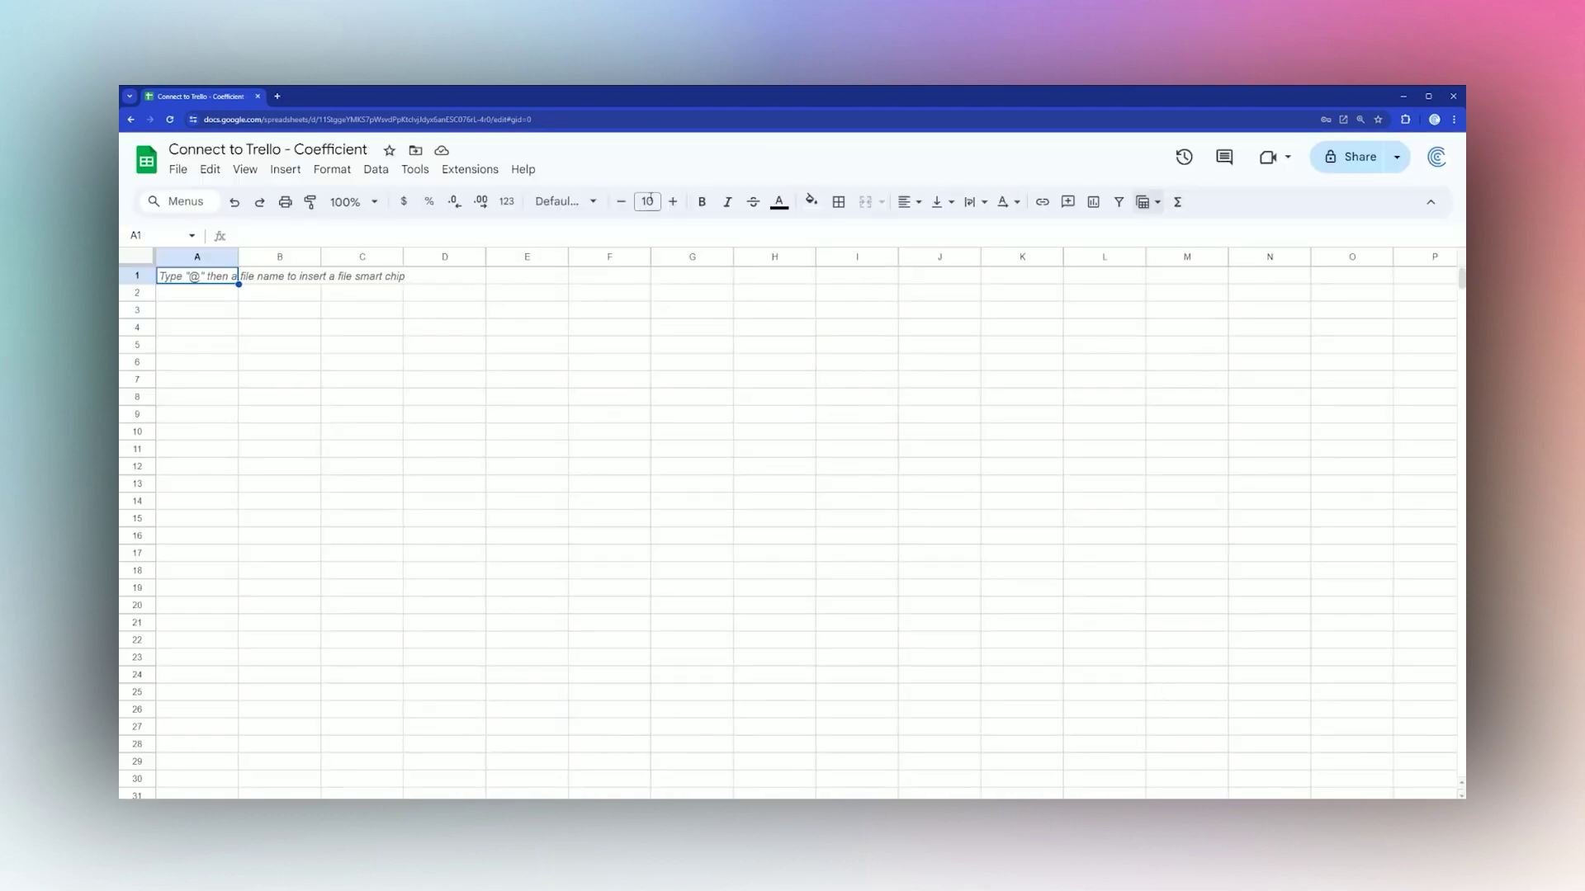
Launch the Coefficient add-on and start a new import.
click(467, 170)
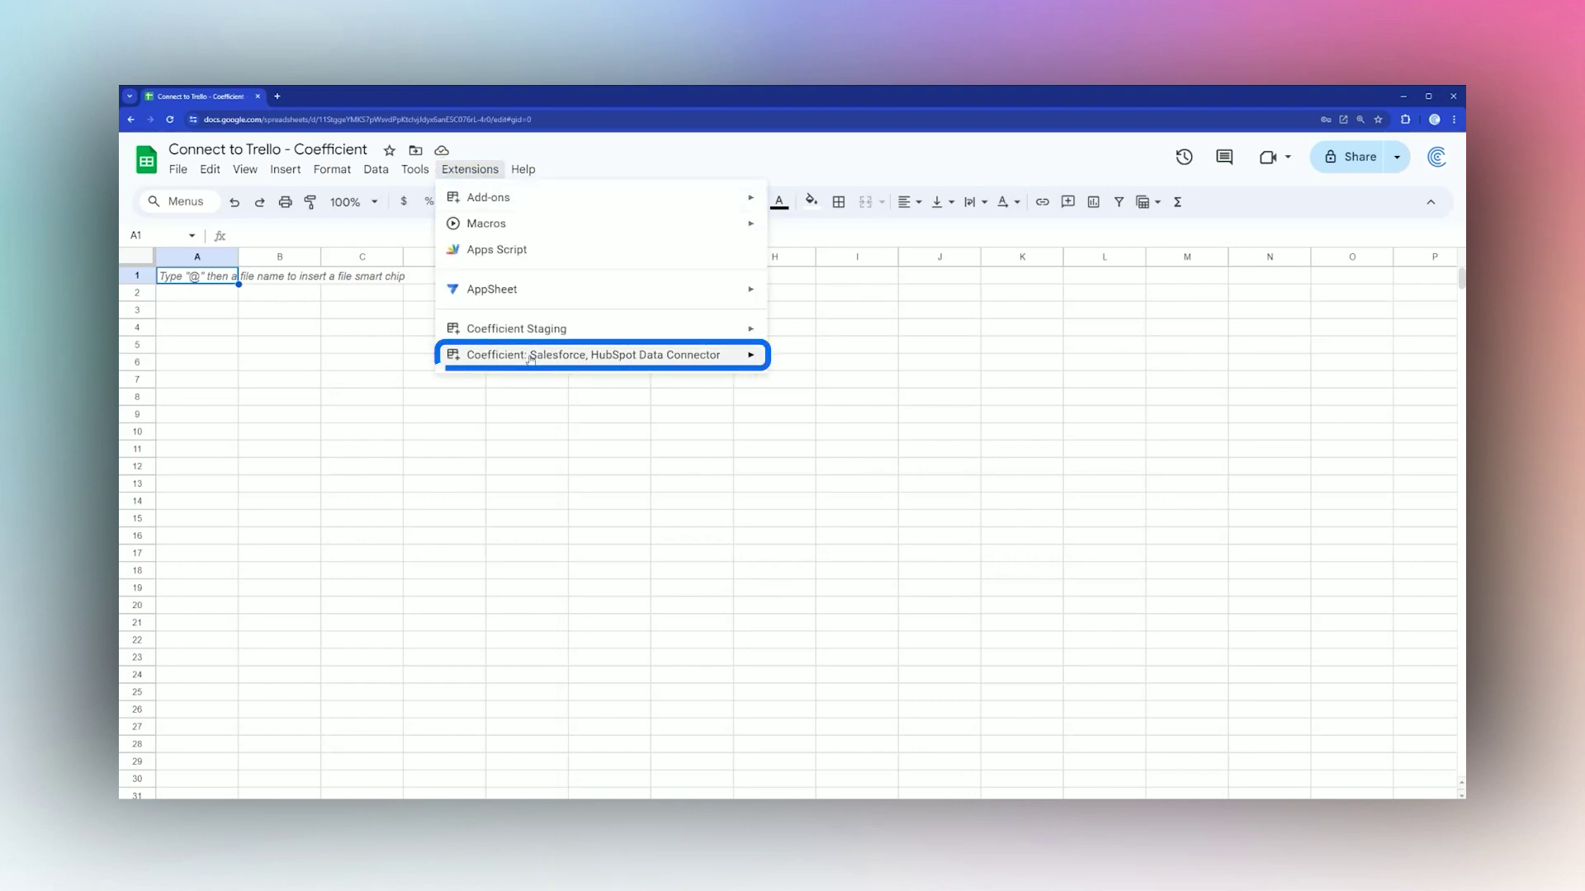
mouse_move(732, 367)
click(814, 369)
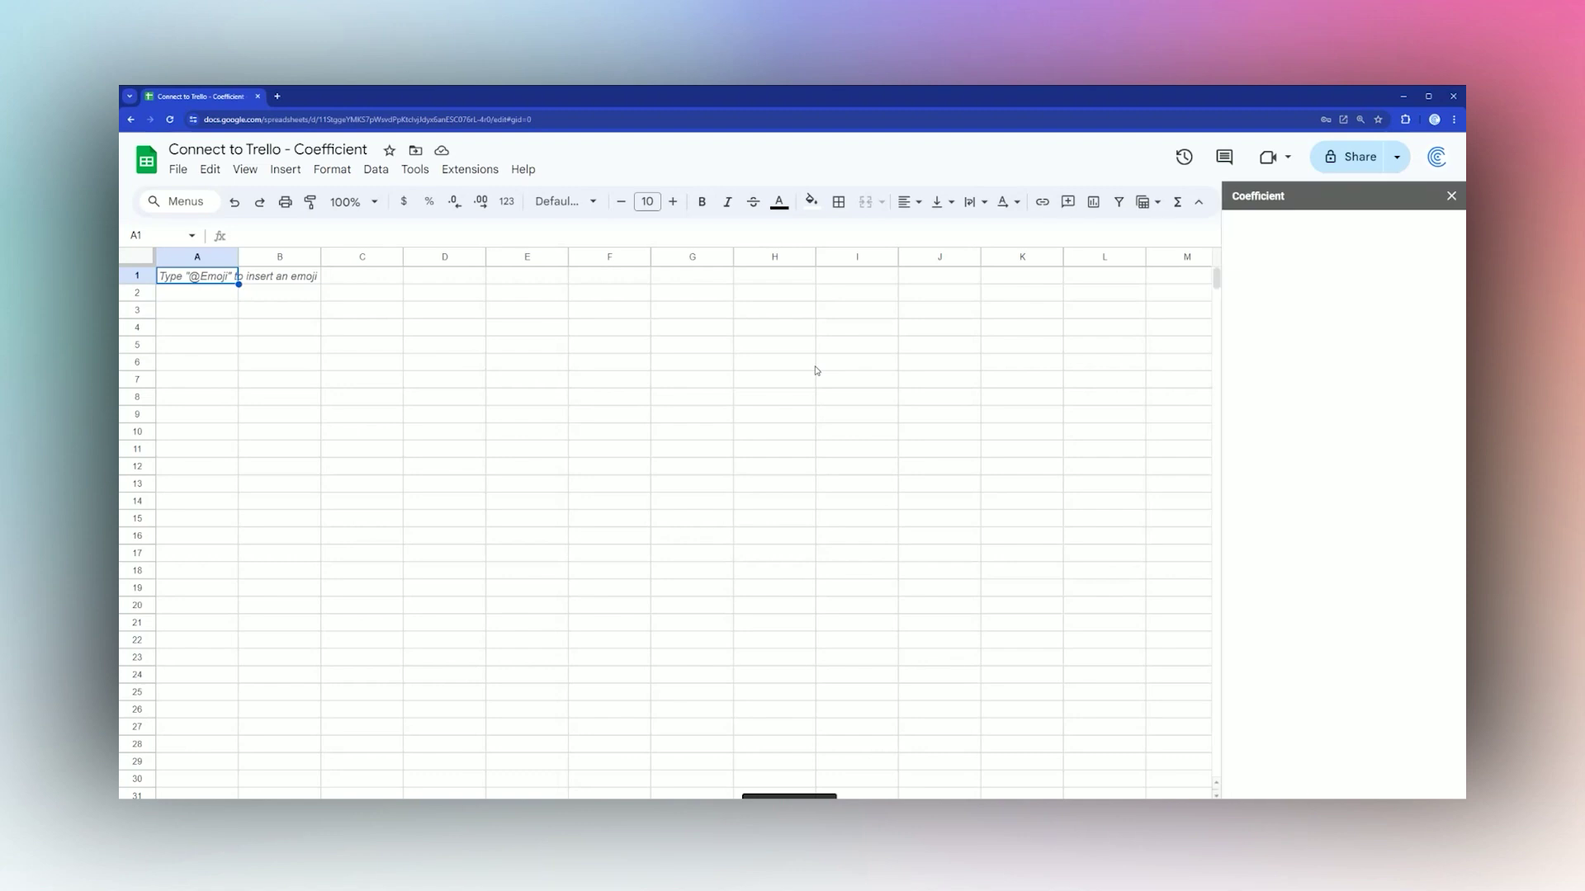
click(1297, 282)
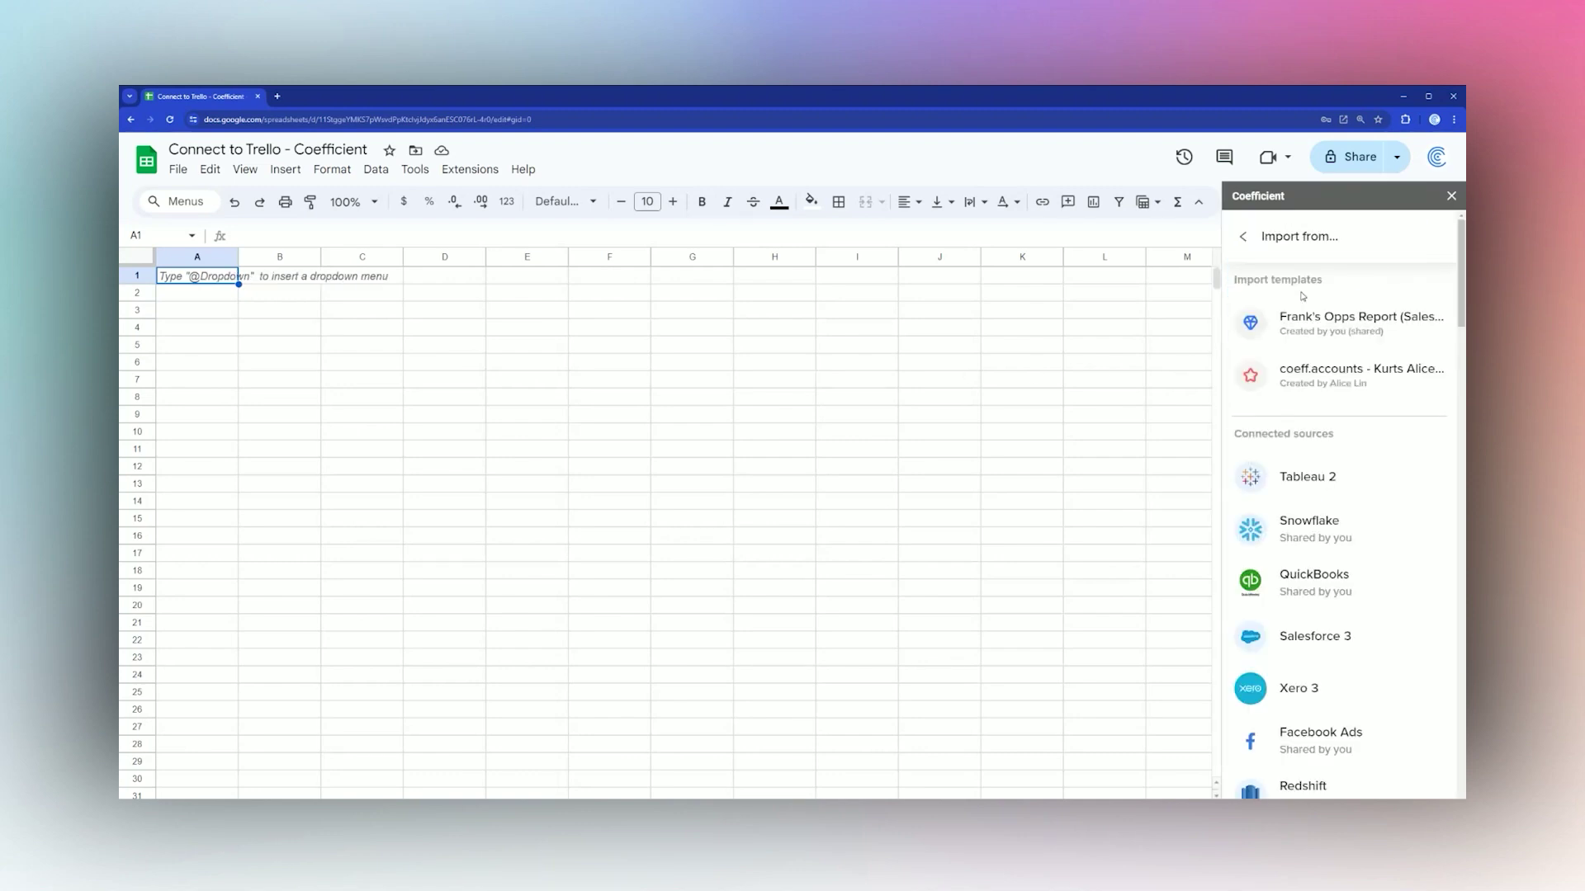
Show all available sources and scroll the list down to Trello.
scroll(1329, 355, down, 1)
scroll(1329, 365, down, 1)
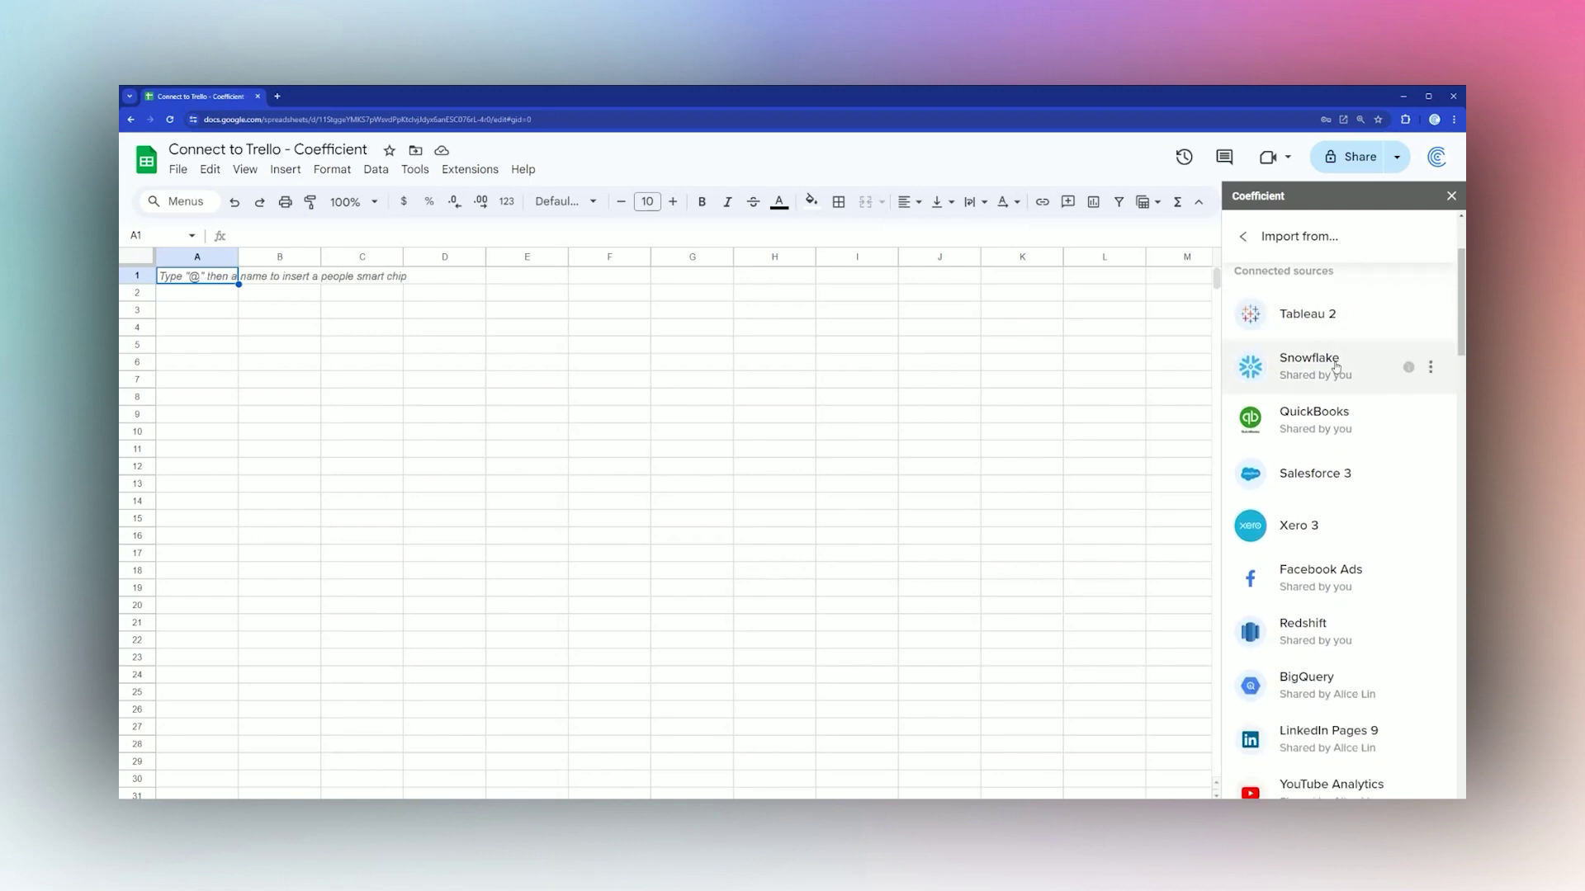
scroll(1339, 369, down, 10)
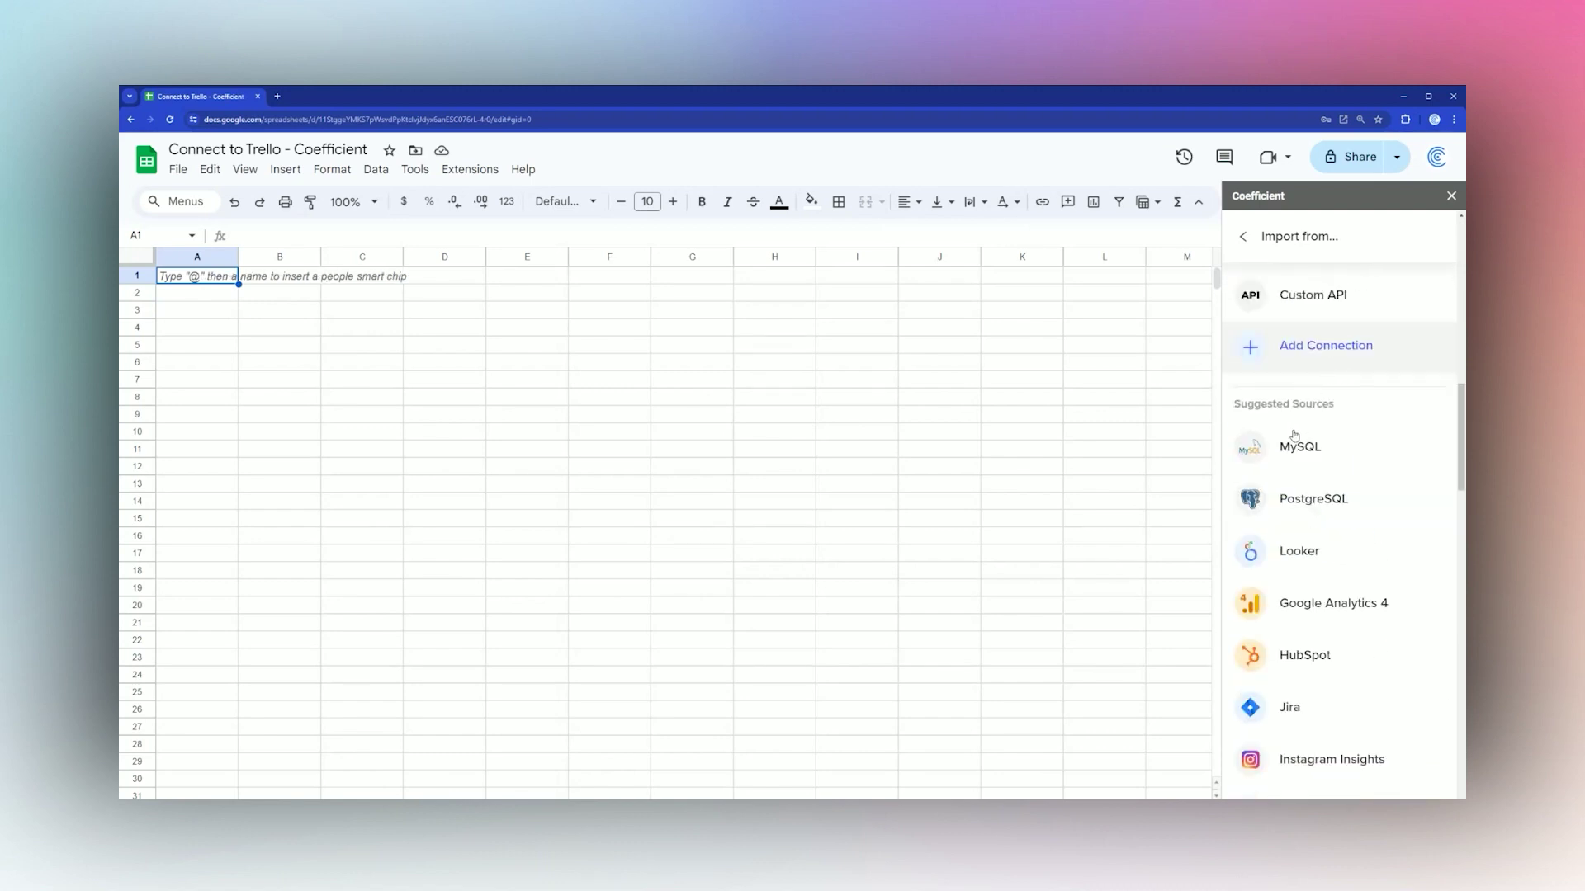
scroll(1364, 462, down, 5)
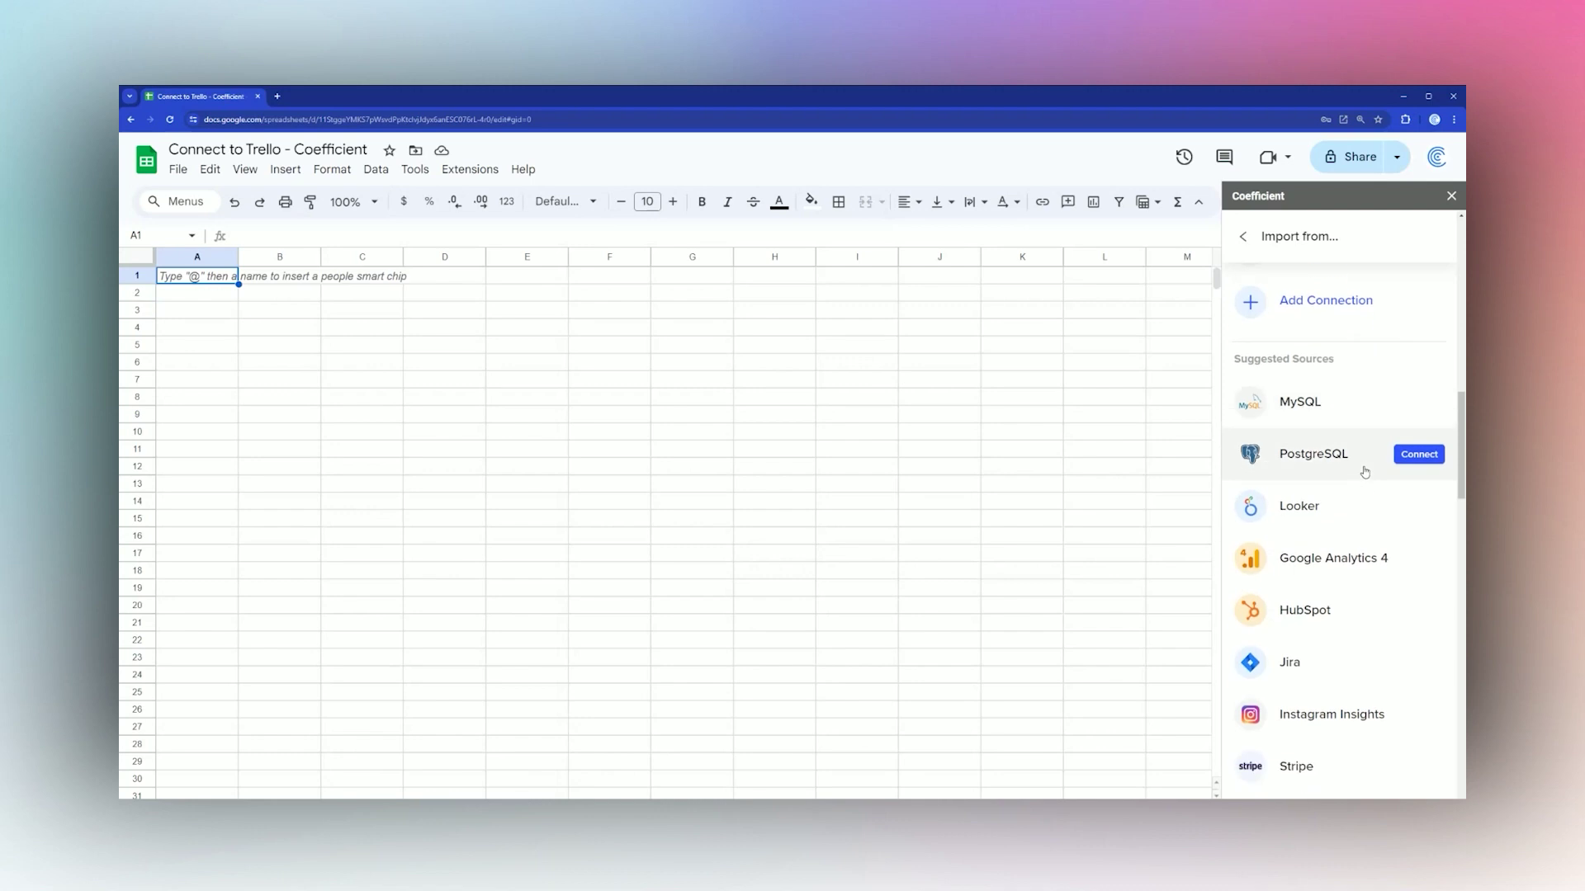
scroll(1360, 485, down, 15)
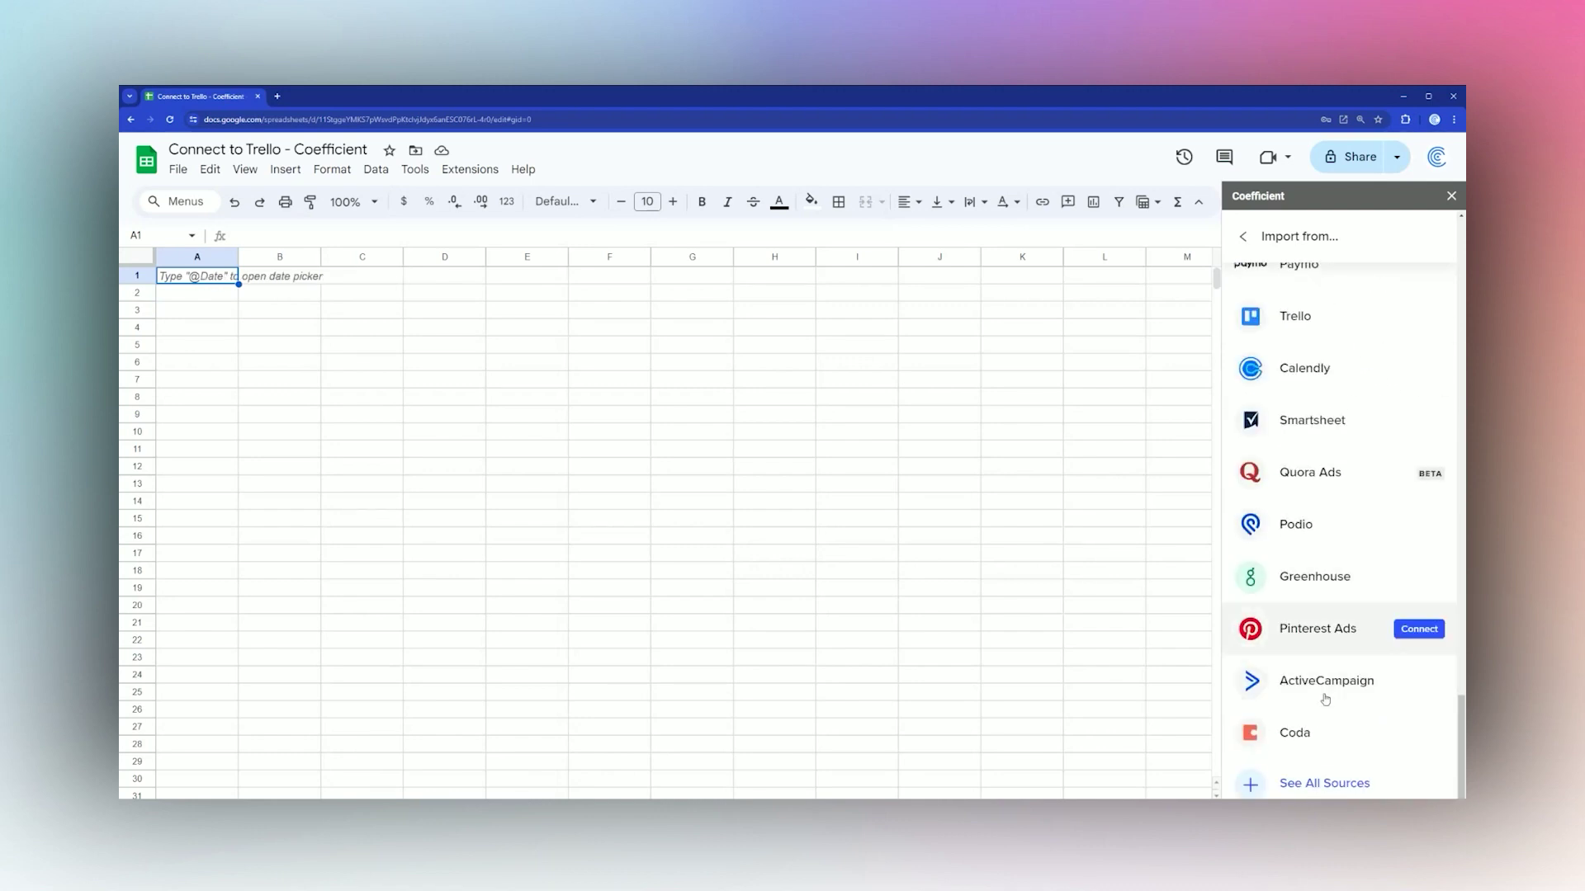
click(1320, 786)
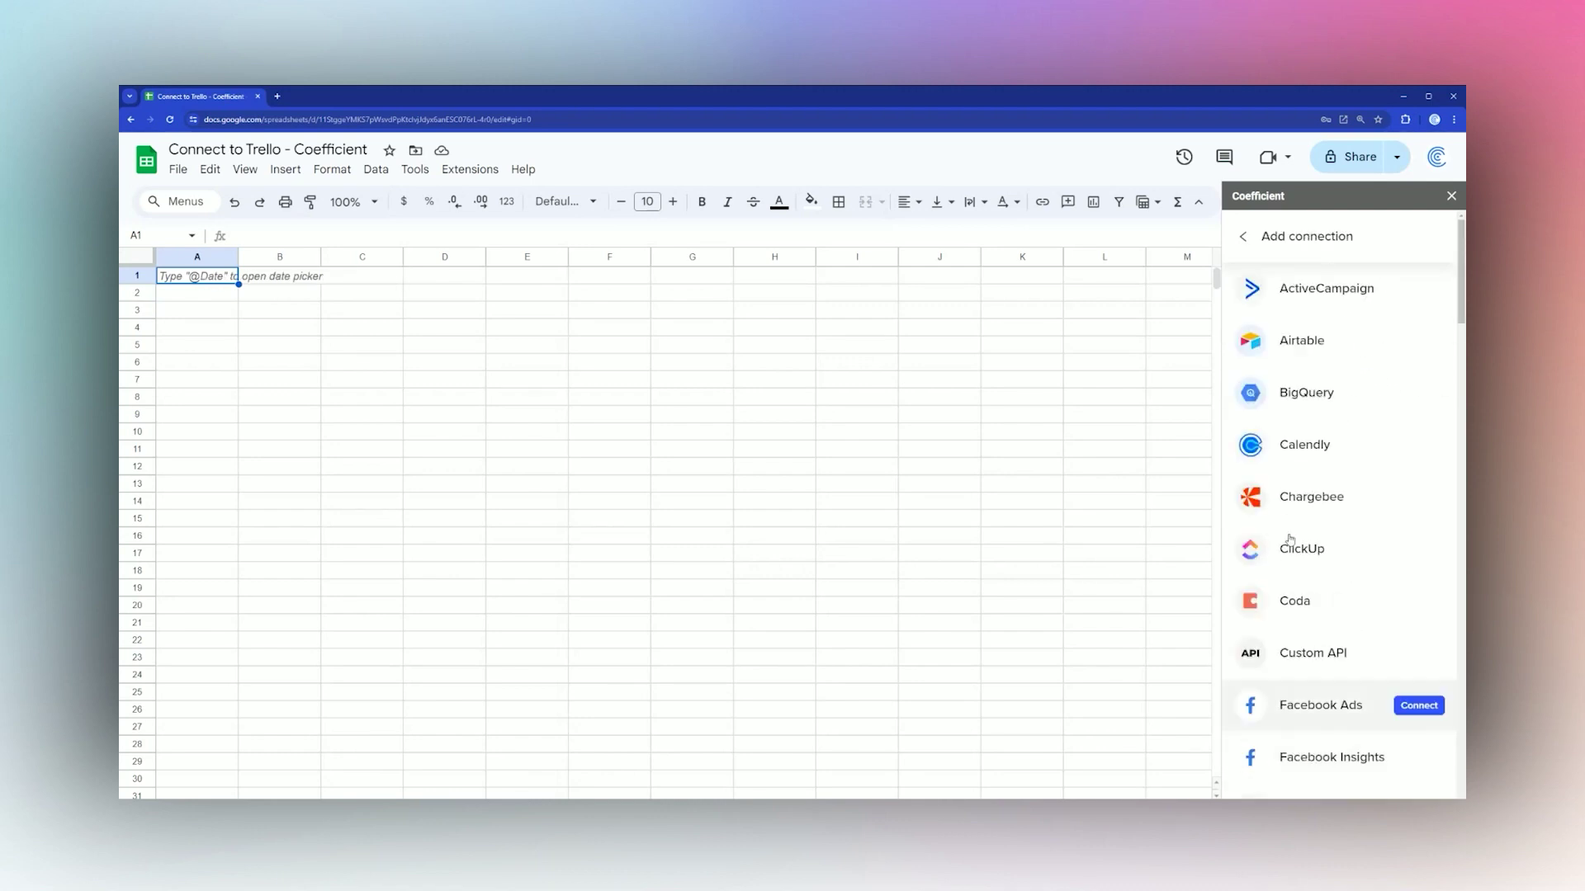
scroll(1339, 388, down, 3)
scroll(1342, 404, down, 10)
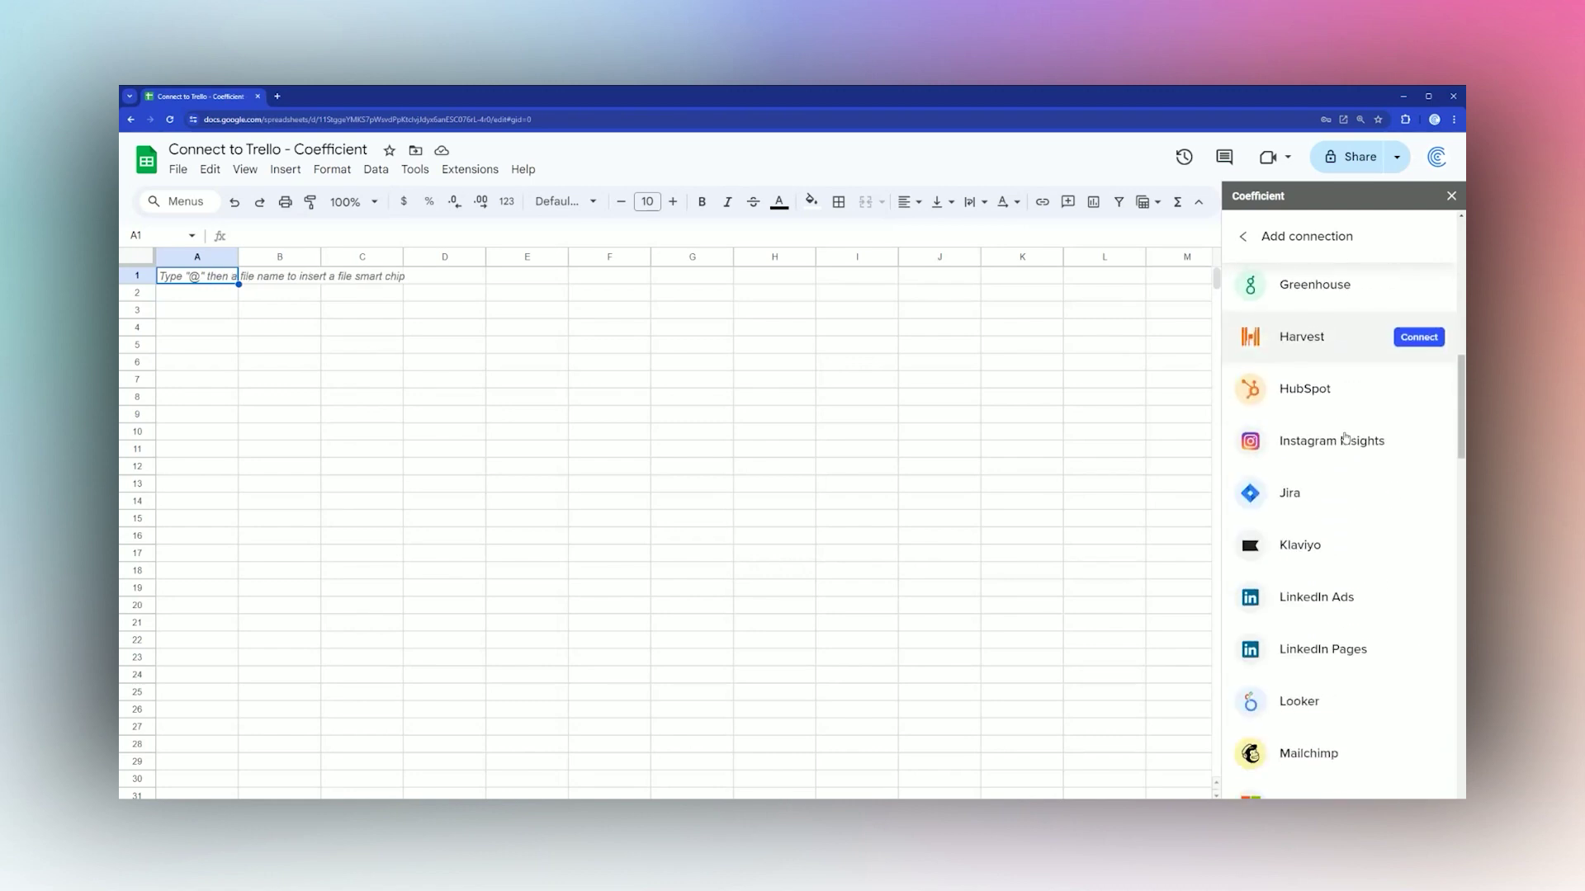
scroll(1337, 578, down, 10)
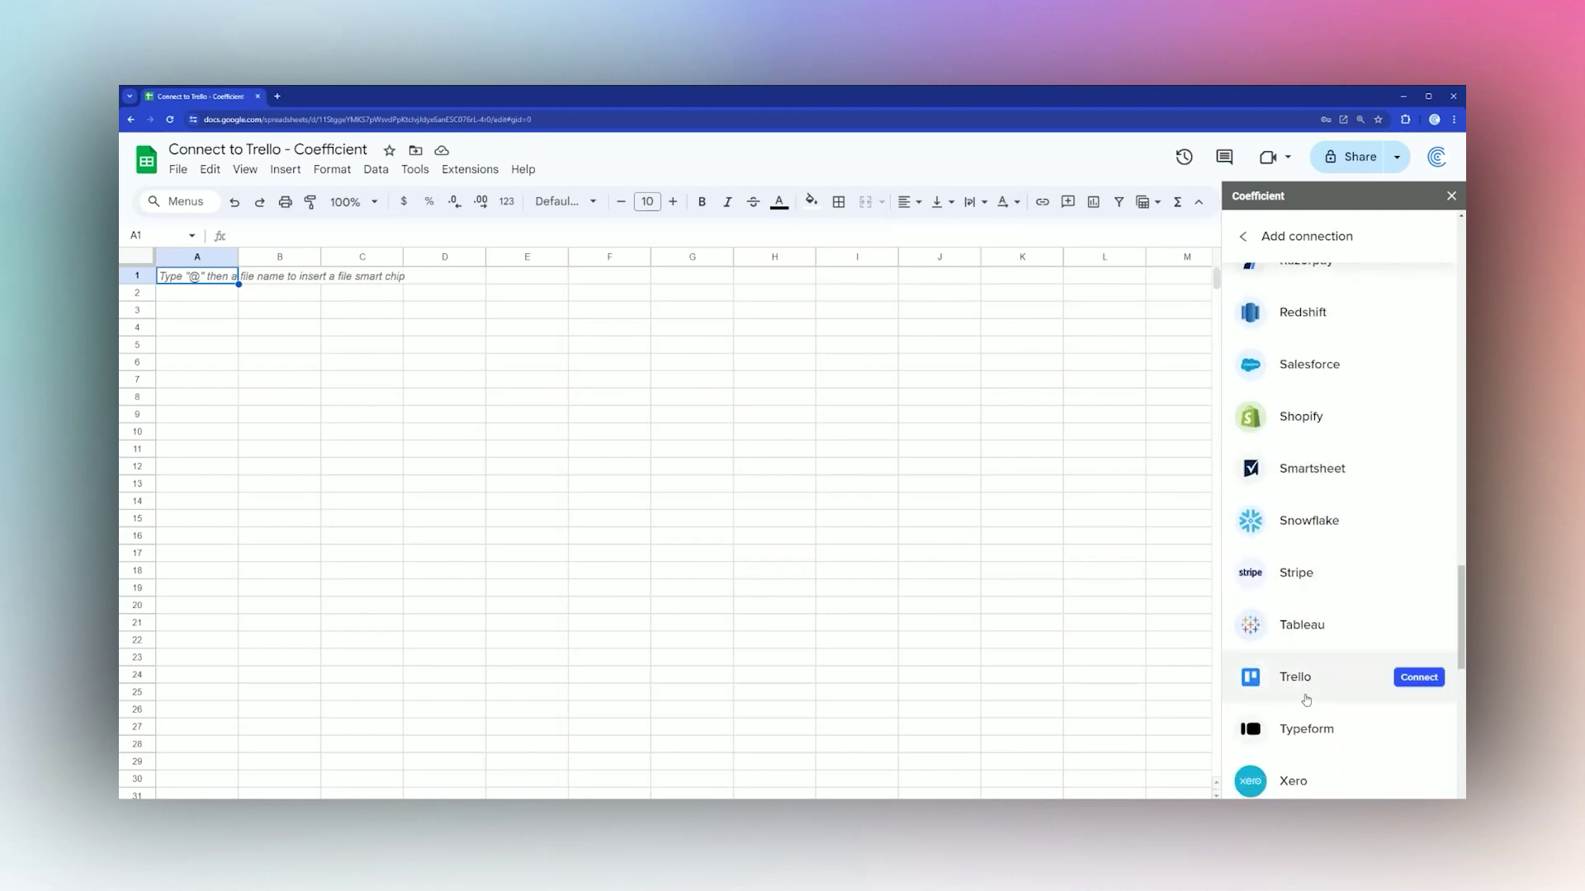
Start the Trello connection and follow the 'Click here' link to get an access token.
click(1420, 678)
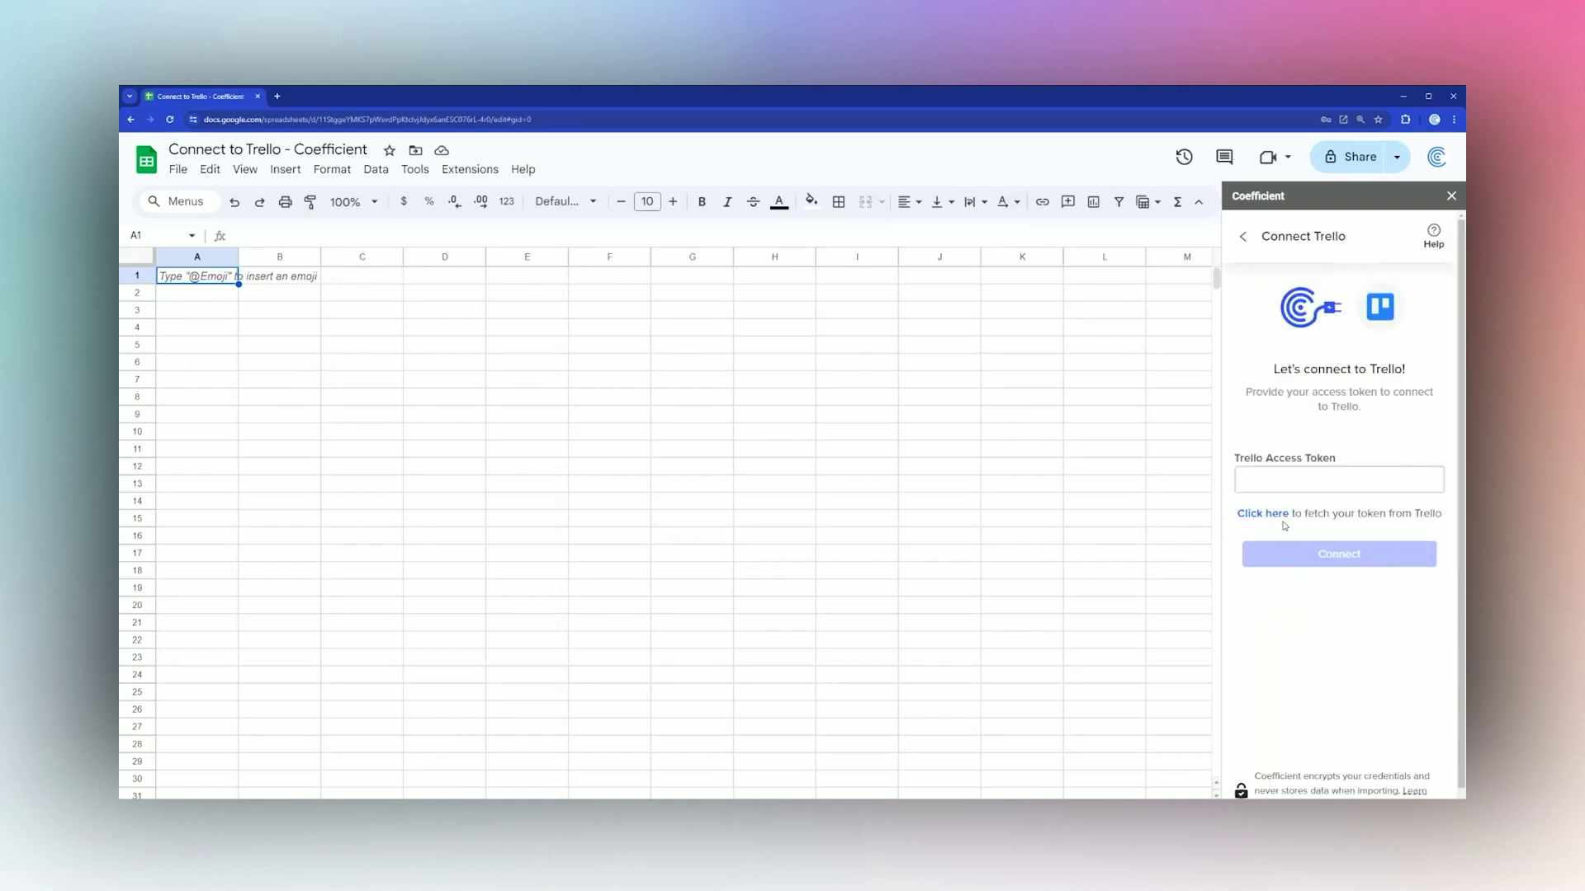
click(1239, 475)
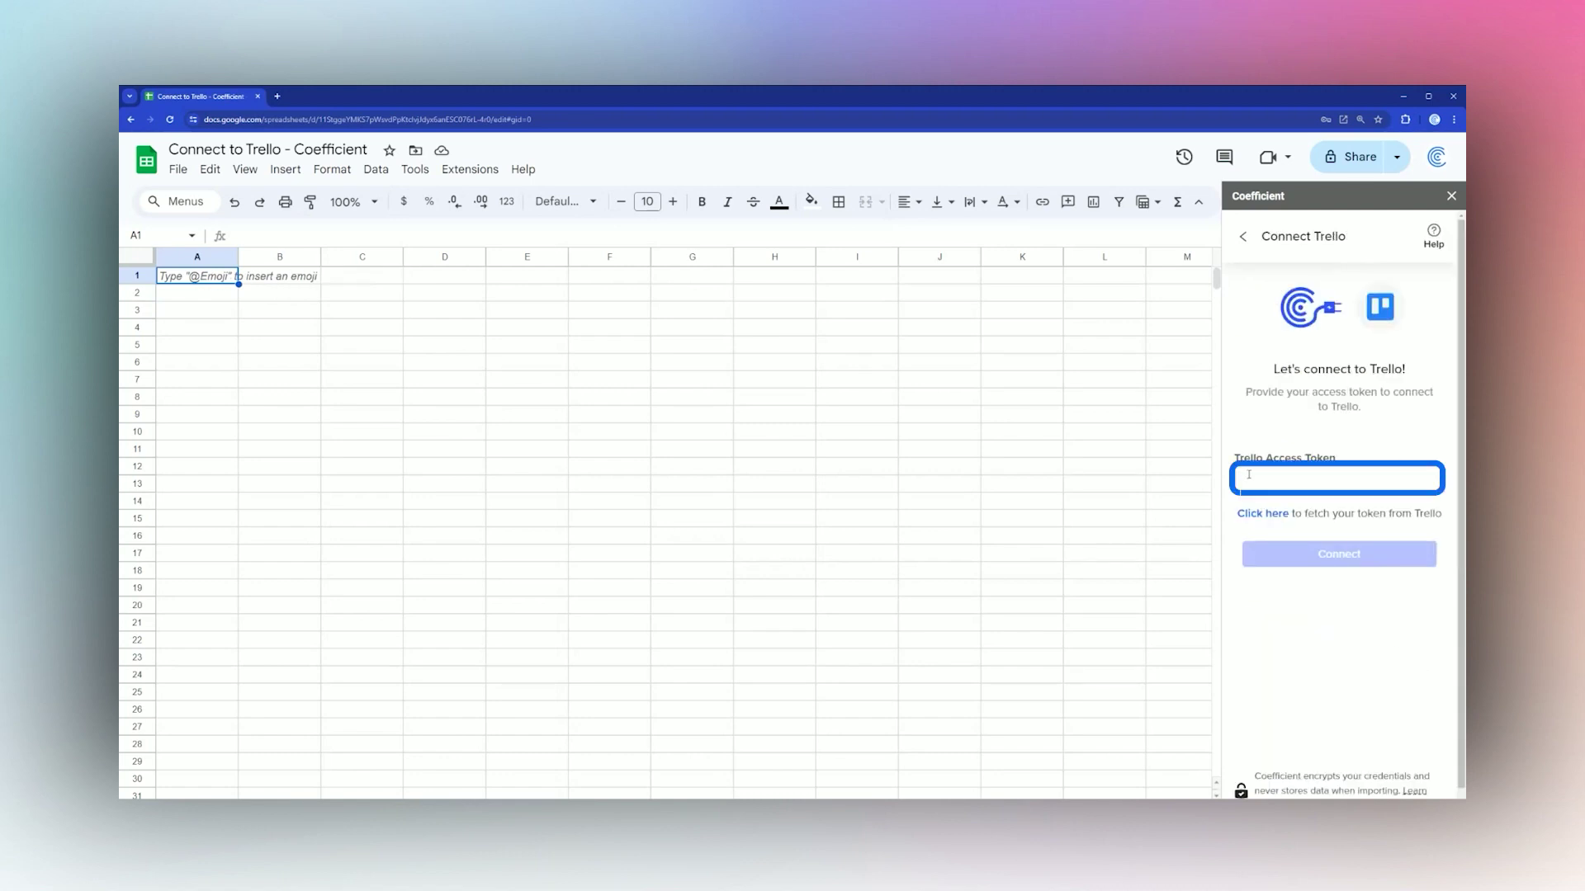
click(1254, 514)
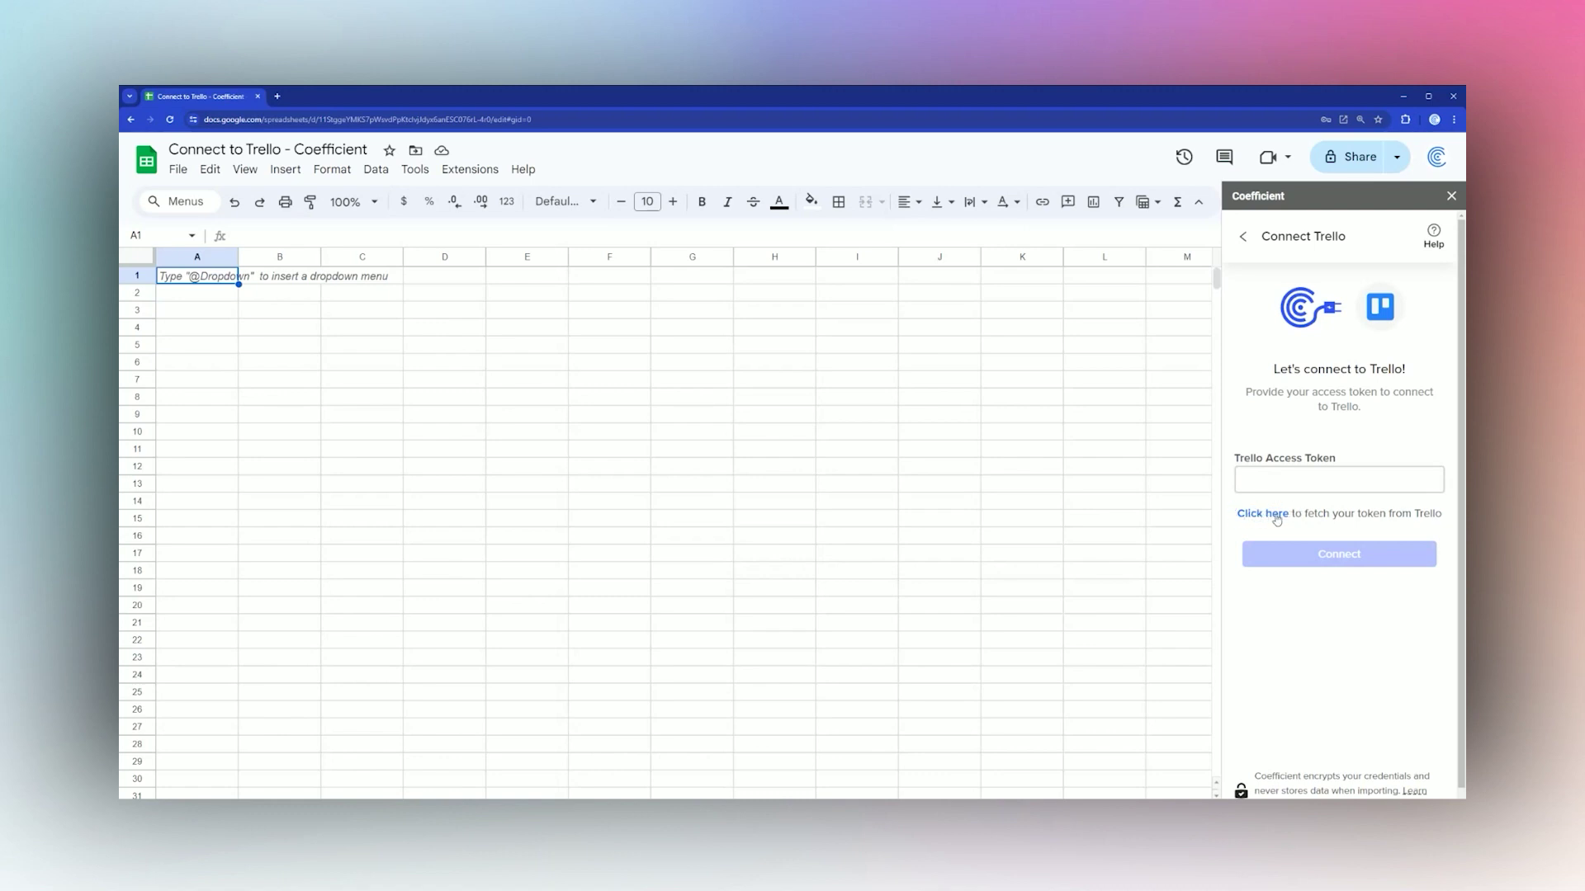
click(1277, 515)
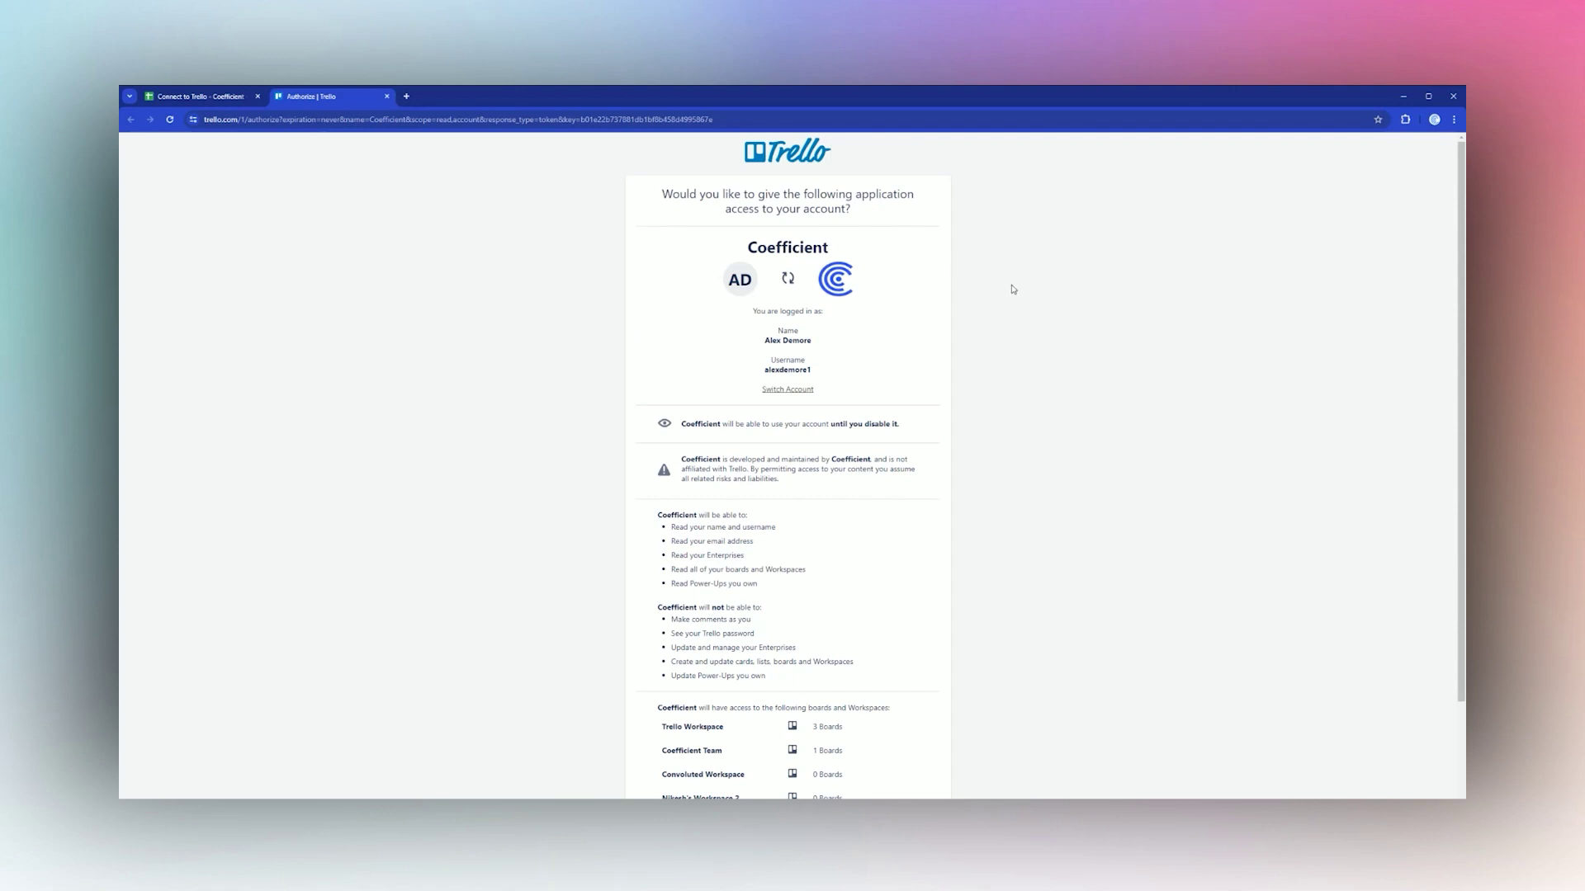
Allow Coefficient access in Trello, select the generated token, and close the authorization tab.
scroll(1044, 344, down, 3)
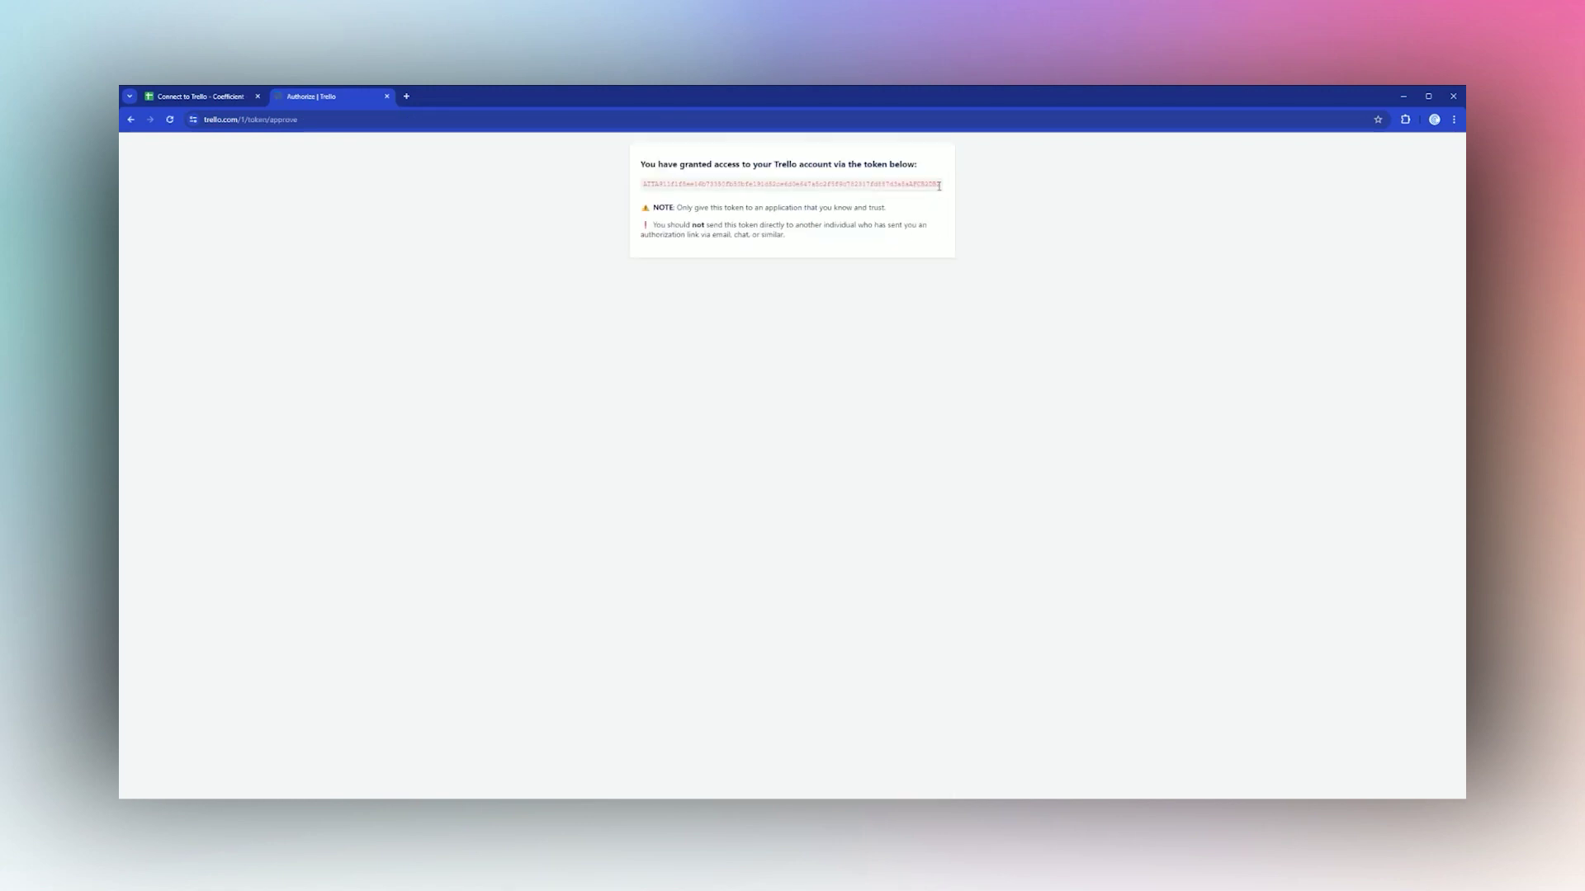
drag(940, 185, 637, 187)
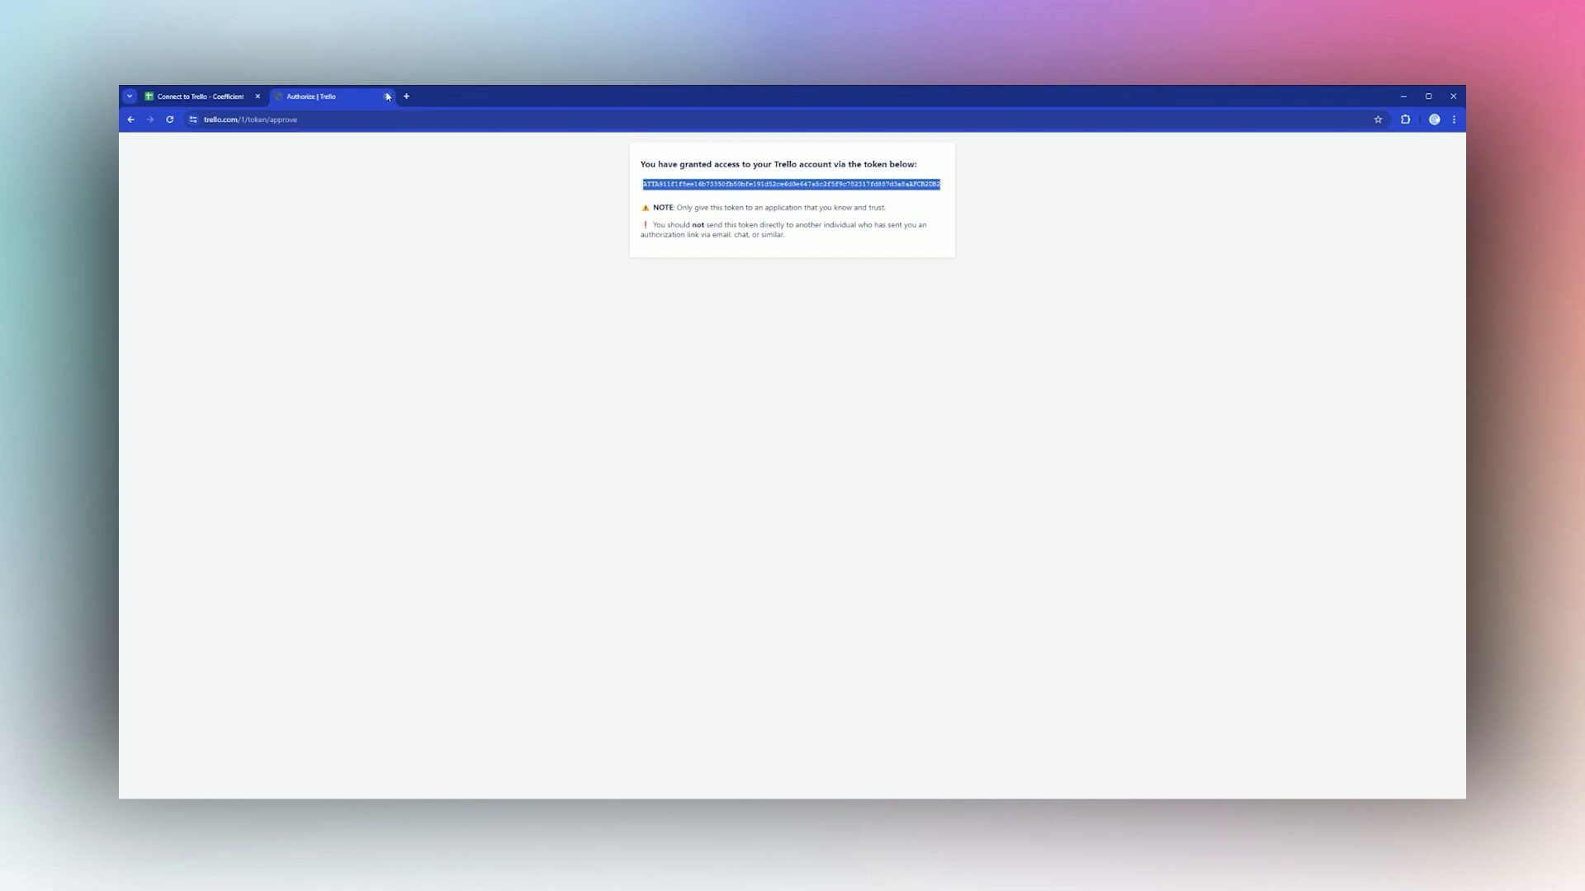
click(387, 96)
Paste the Trello access token, connect the account, and choose Start from Scratch.
click(1324, 480)
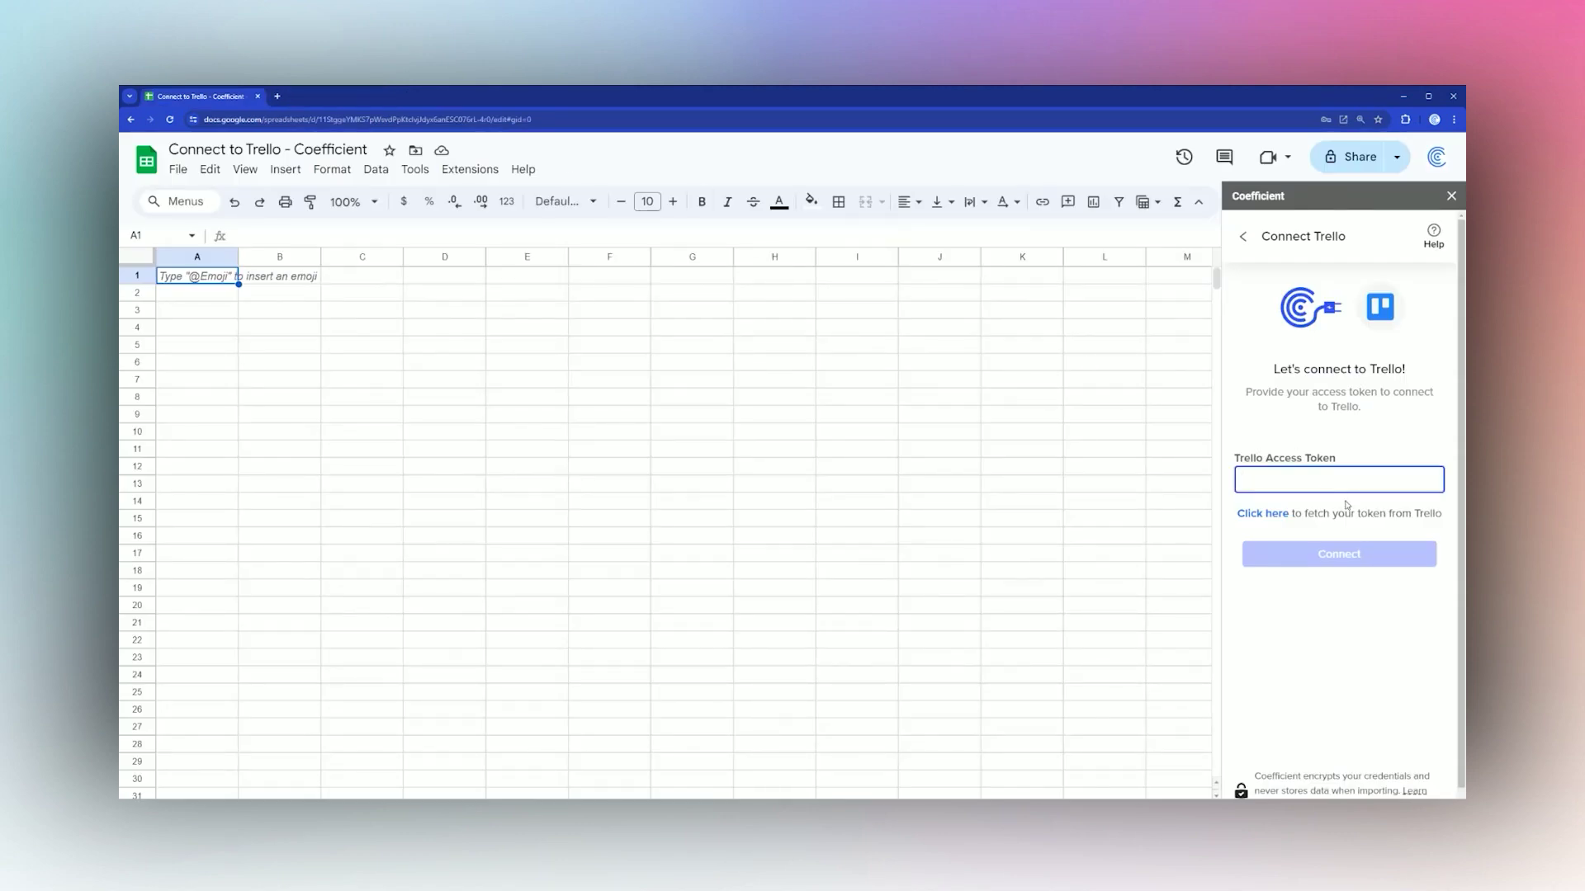
key(ctrl+v)
click(1333, 553)
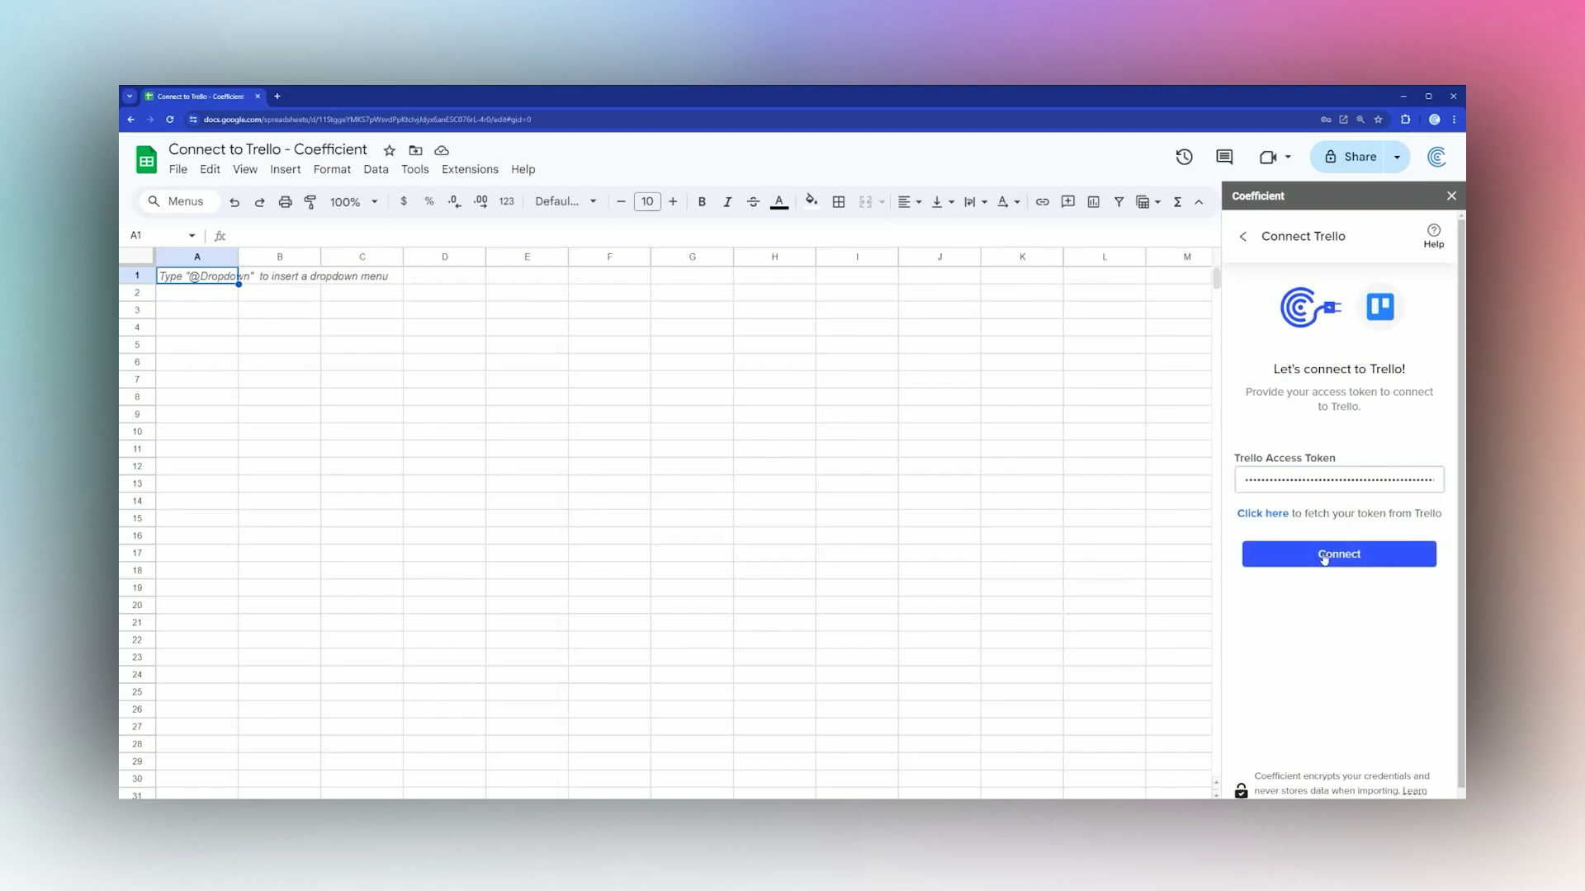
click(1324, 558)
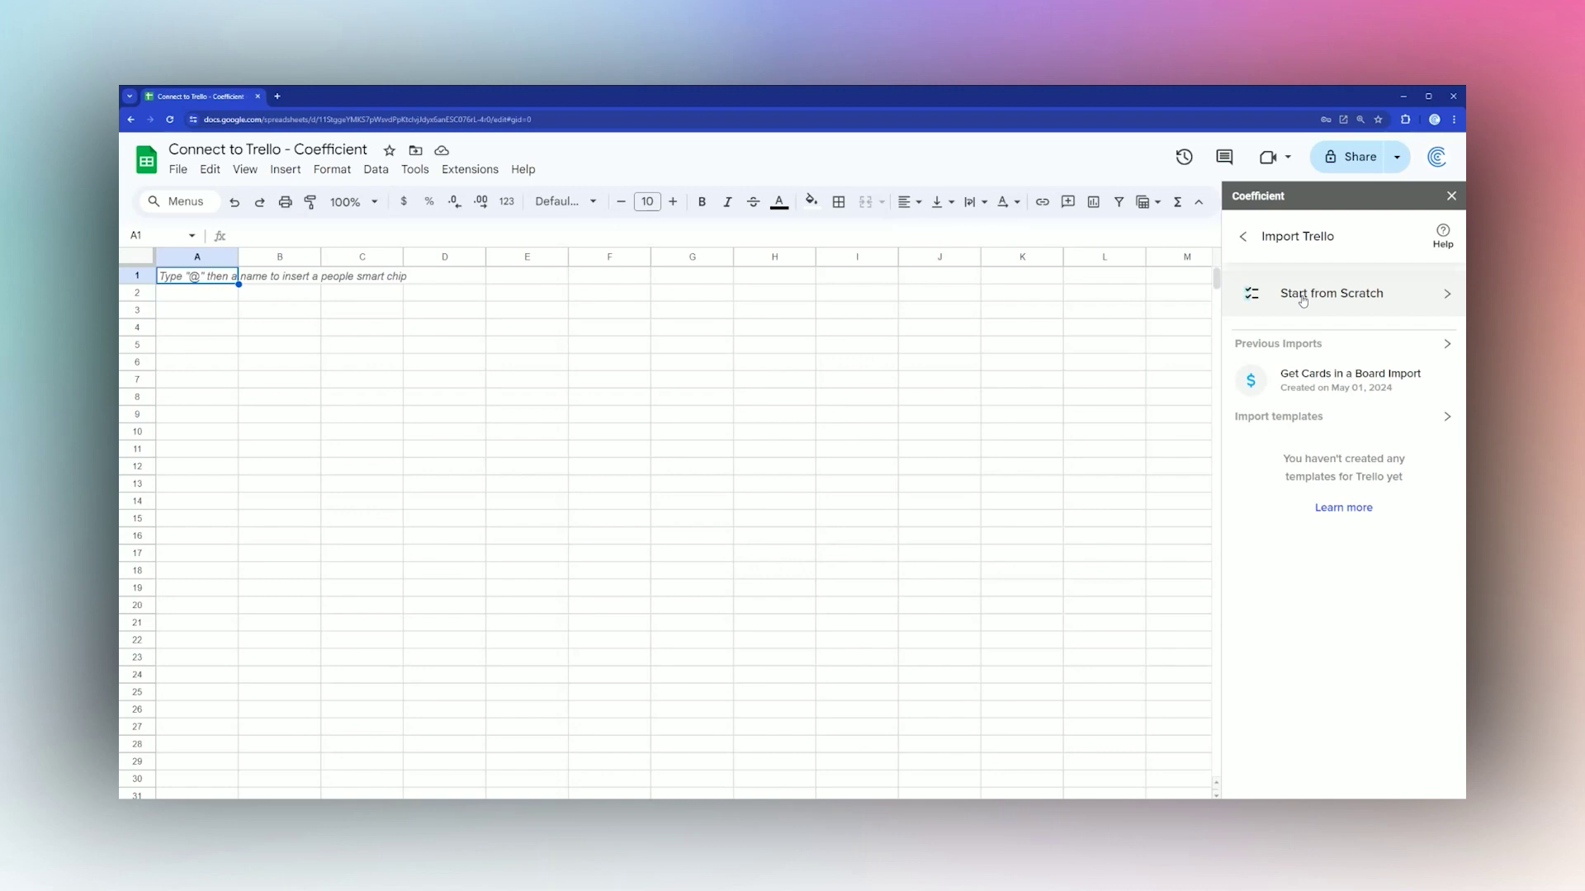
click(1302, 300)
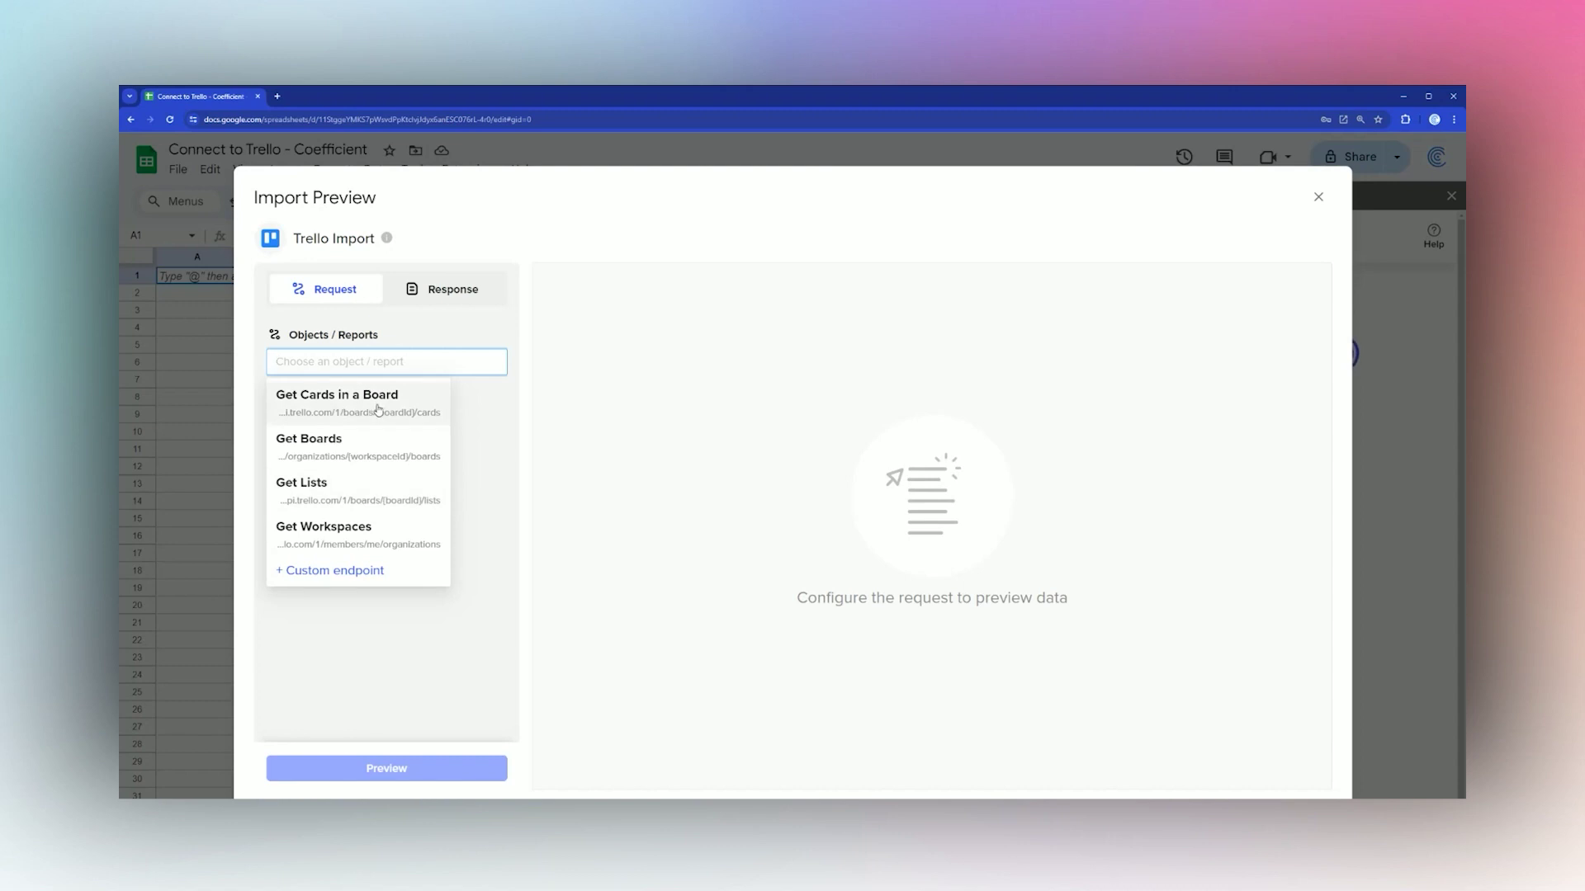
Choose Get Workspaces and preview the workspace data.
click(320, 543)
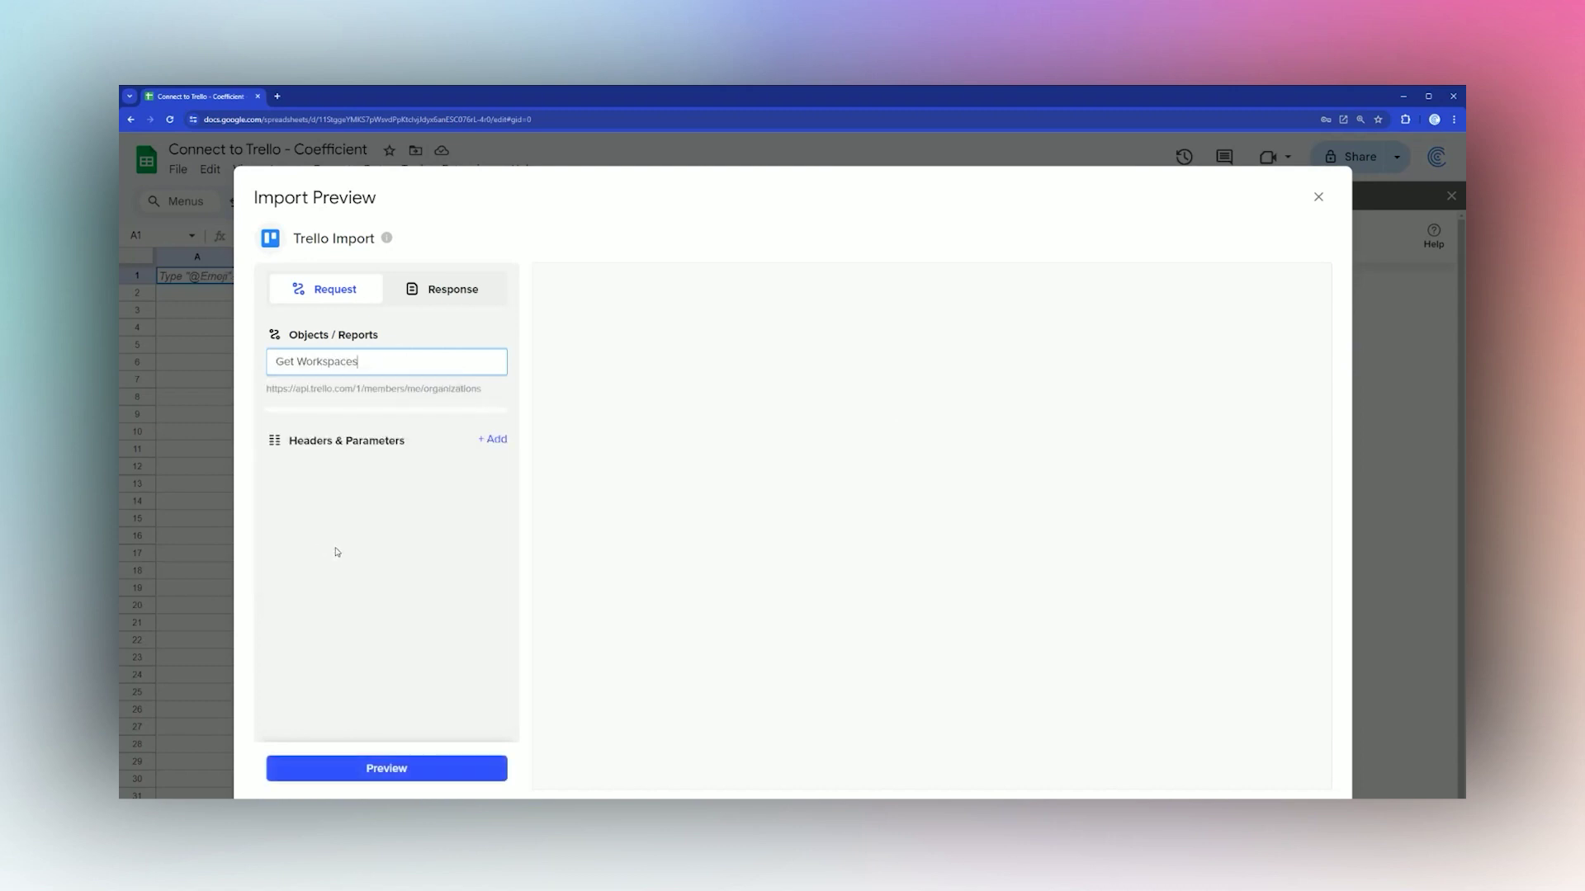
click(382, 772)
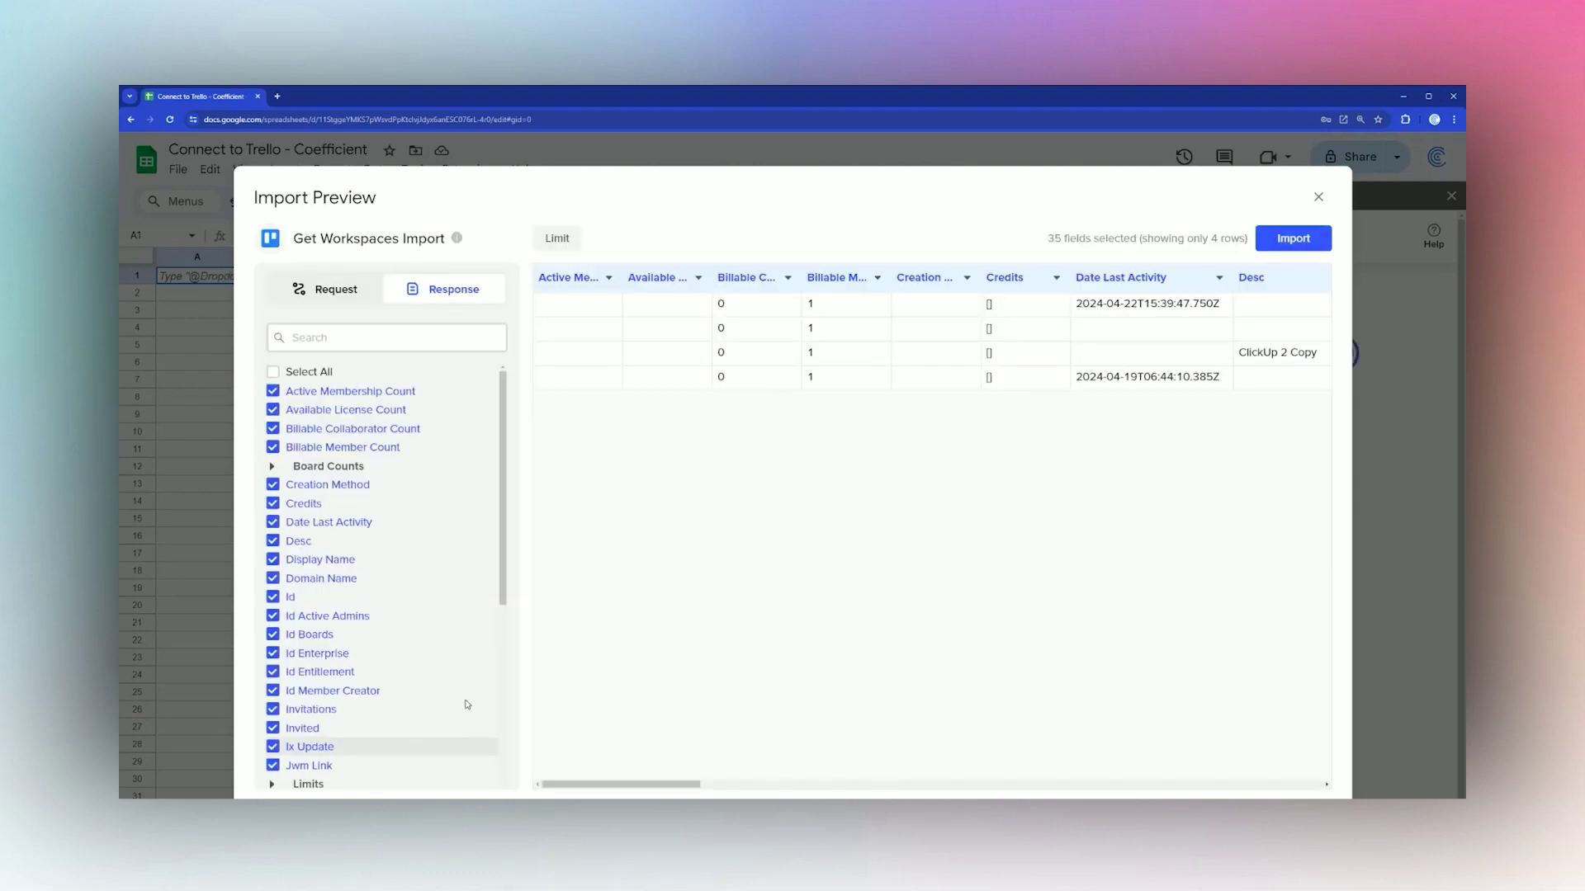
scroll(657, 615, right, 10)
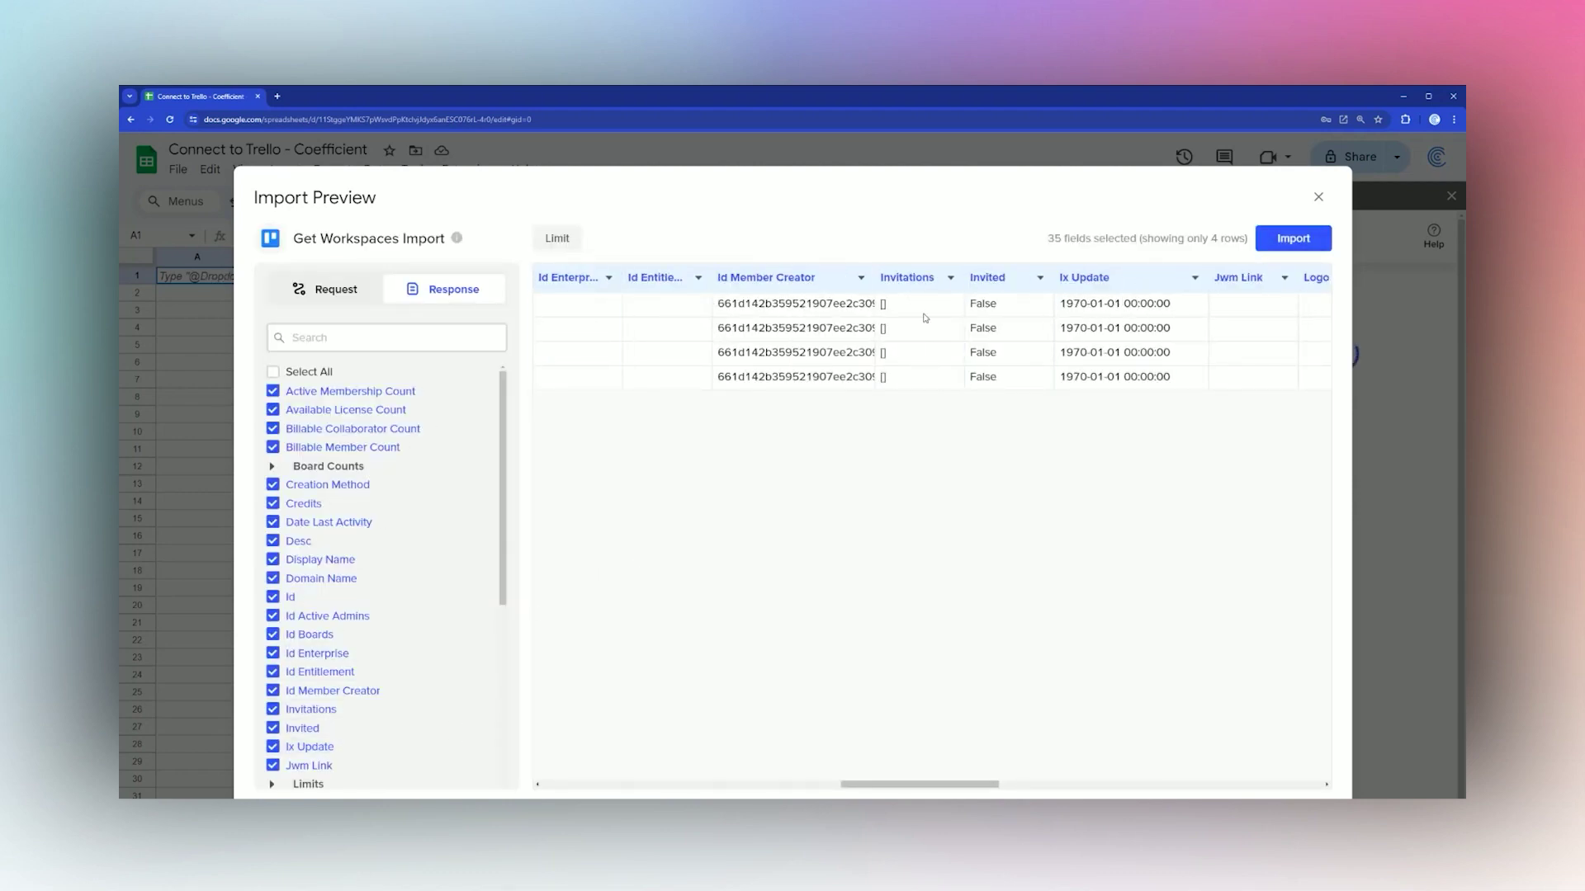
scroll(923, 319, left, 10)
Keep only the Name and Display Name fields, then select the first workspace name.
click(273, 373)
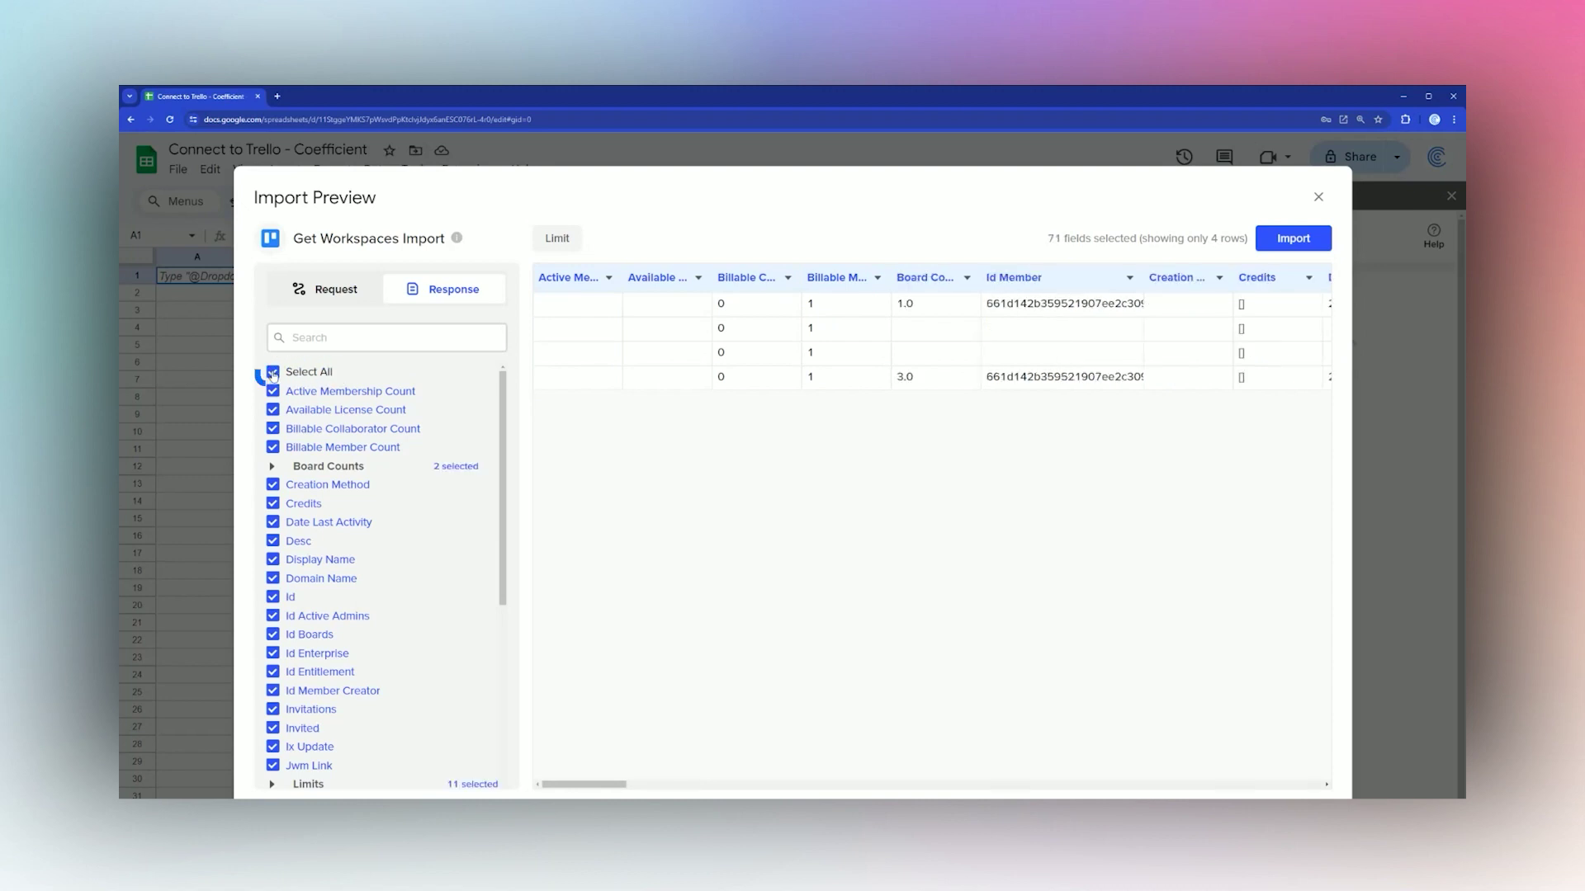
click(273, 372)
scroll(289, 565, down, 3)
scroll(289, 569, down, 1)
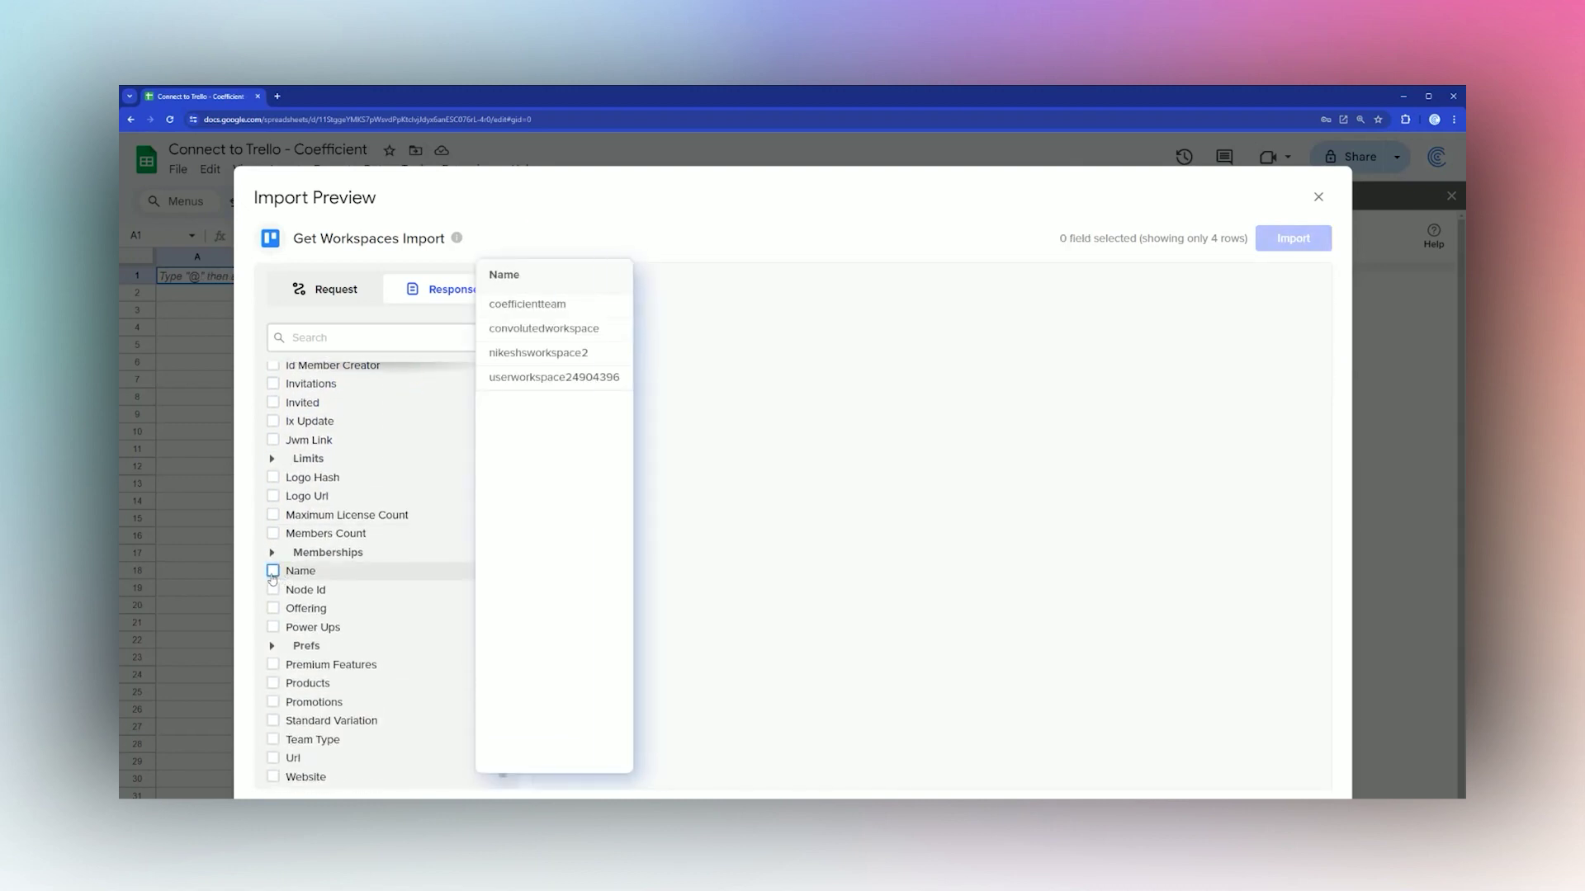
click(272, 571)
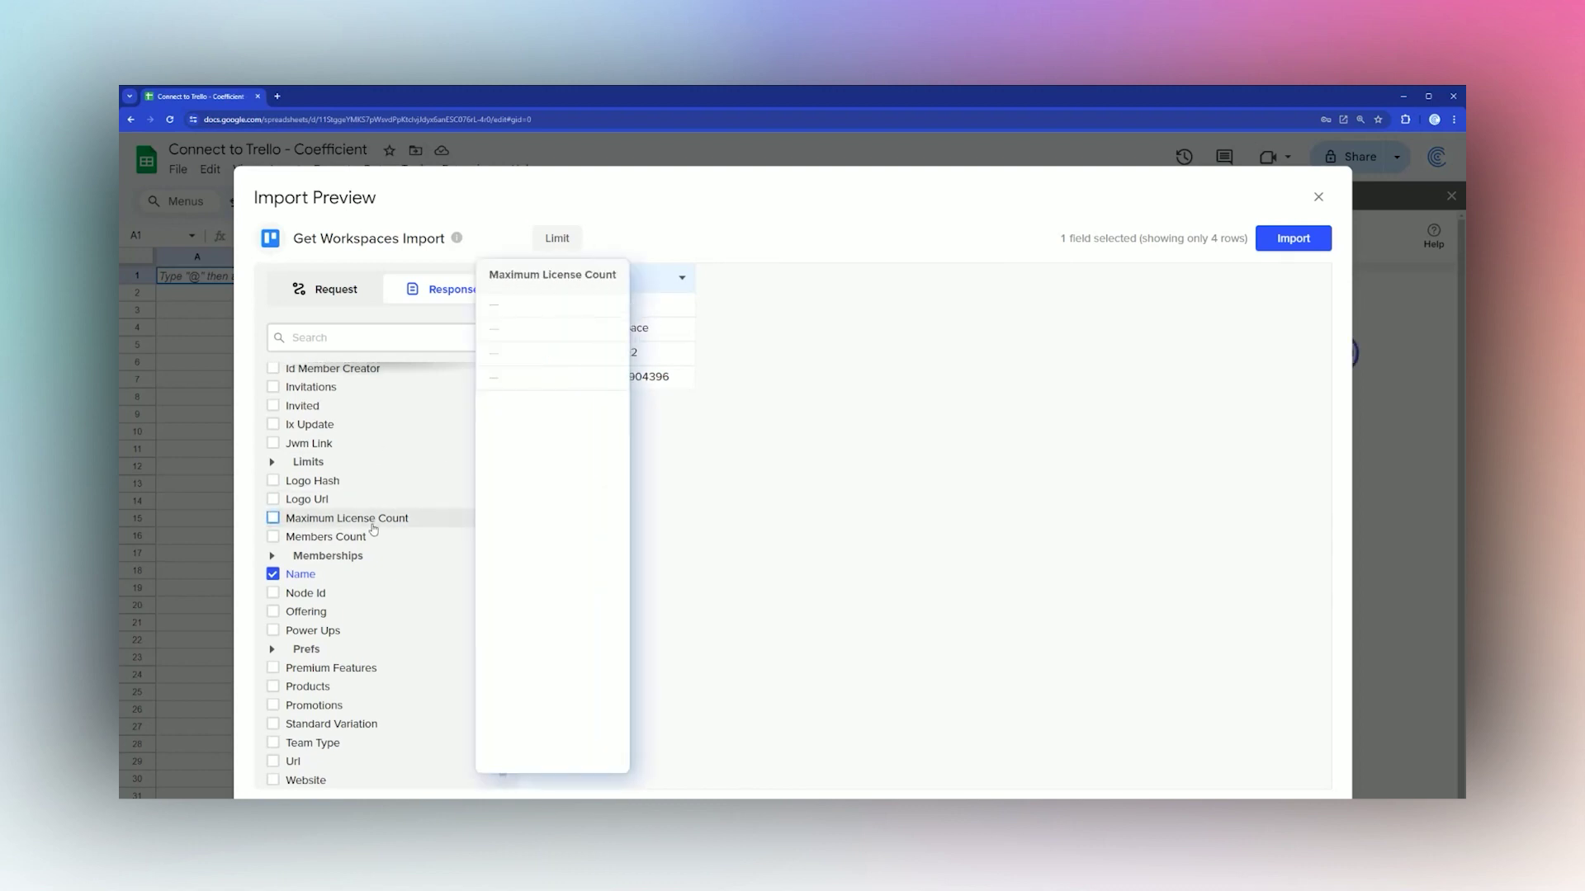
scroll(361, 529, up, 3)
scroll(360, 529, up, 2)
click(354, 559)
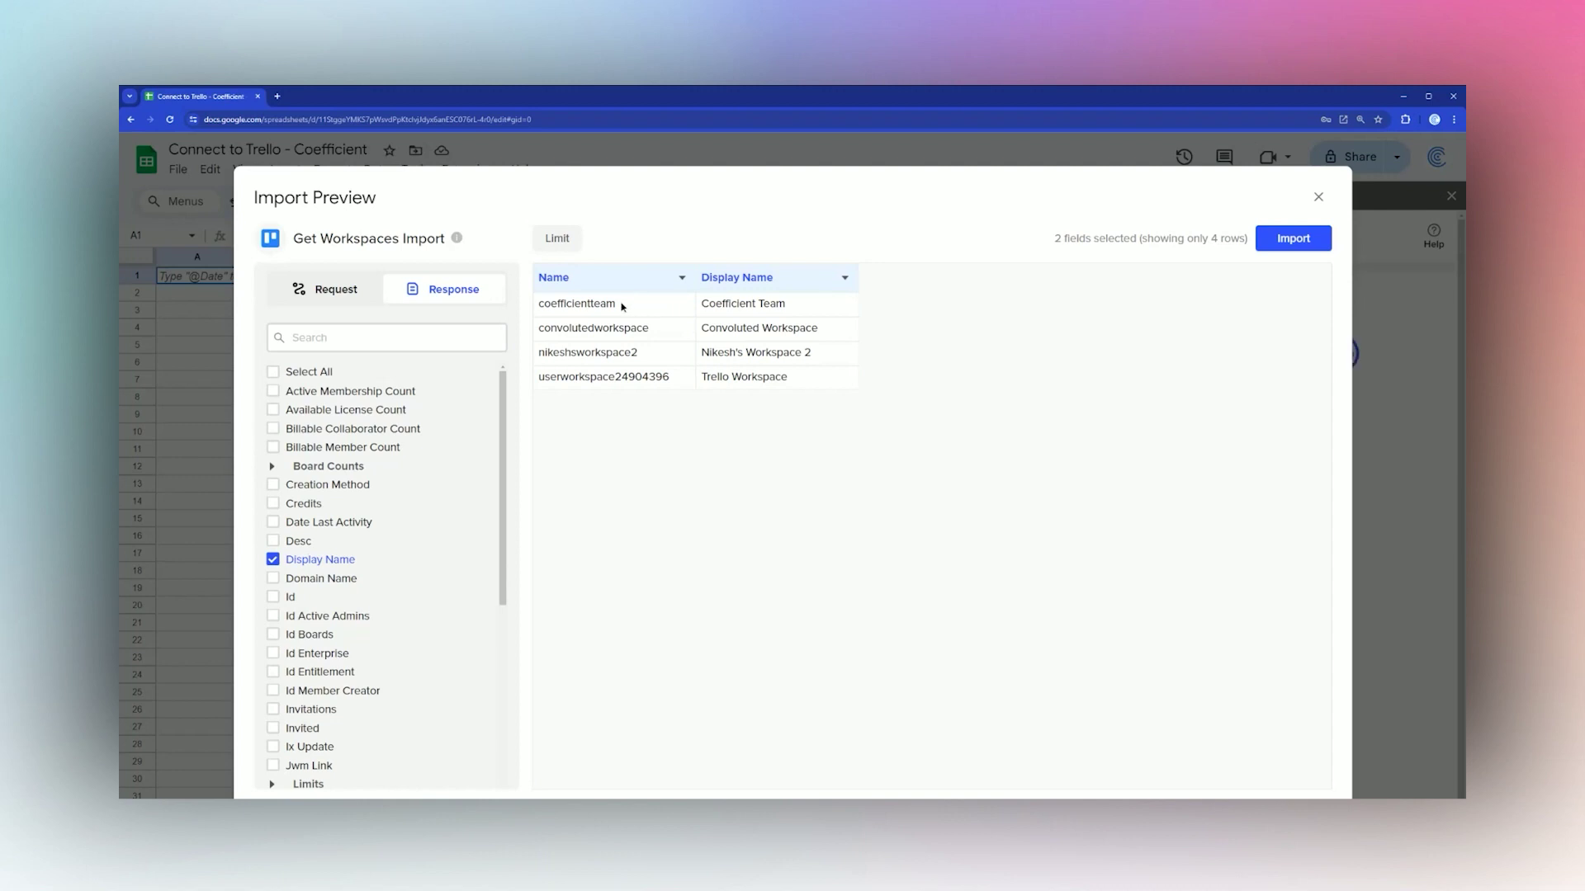
drag(622, 307, 544, 303)
Switch to Get Boards with coefficientteam as workspaceId and preview the boards.
click(317, 292)
click(355, 361)
click(342, 435)
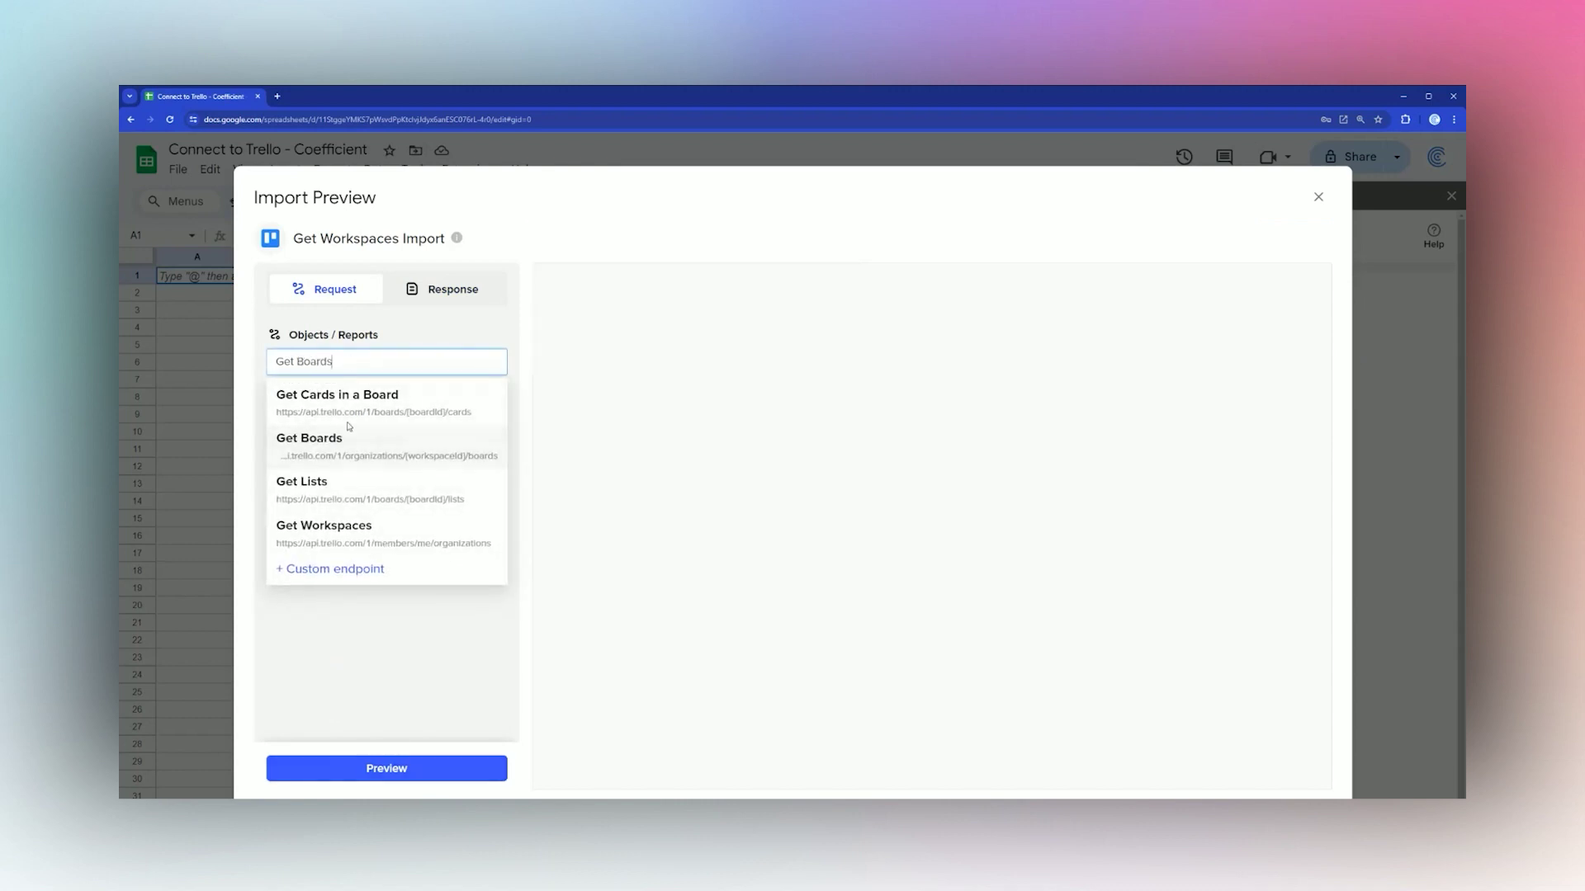
click(439, 467)
text(coefficientteam)
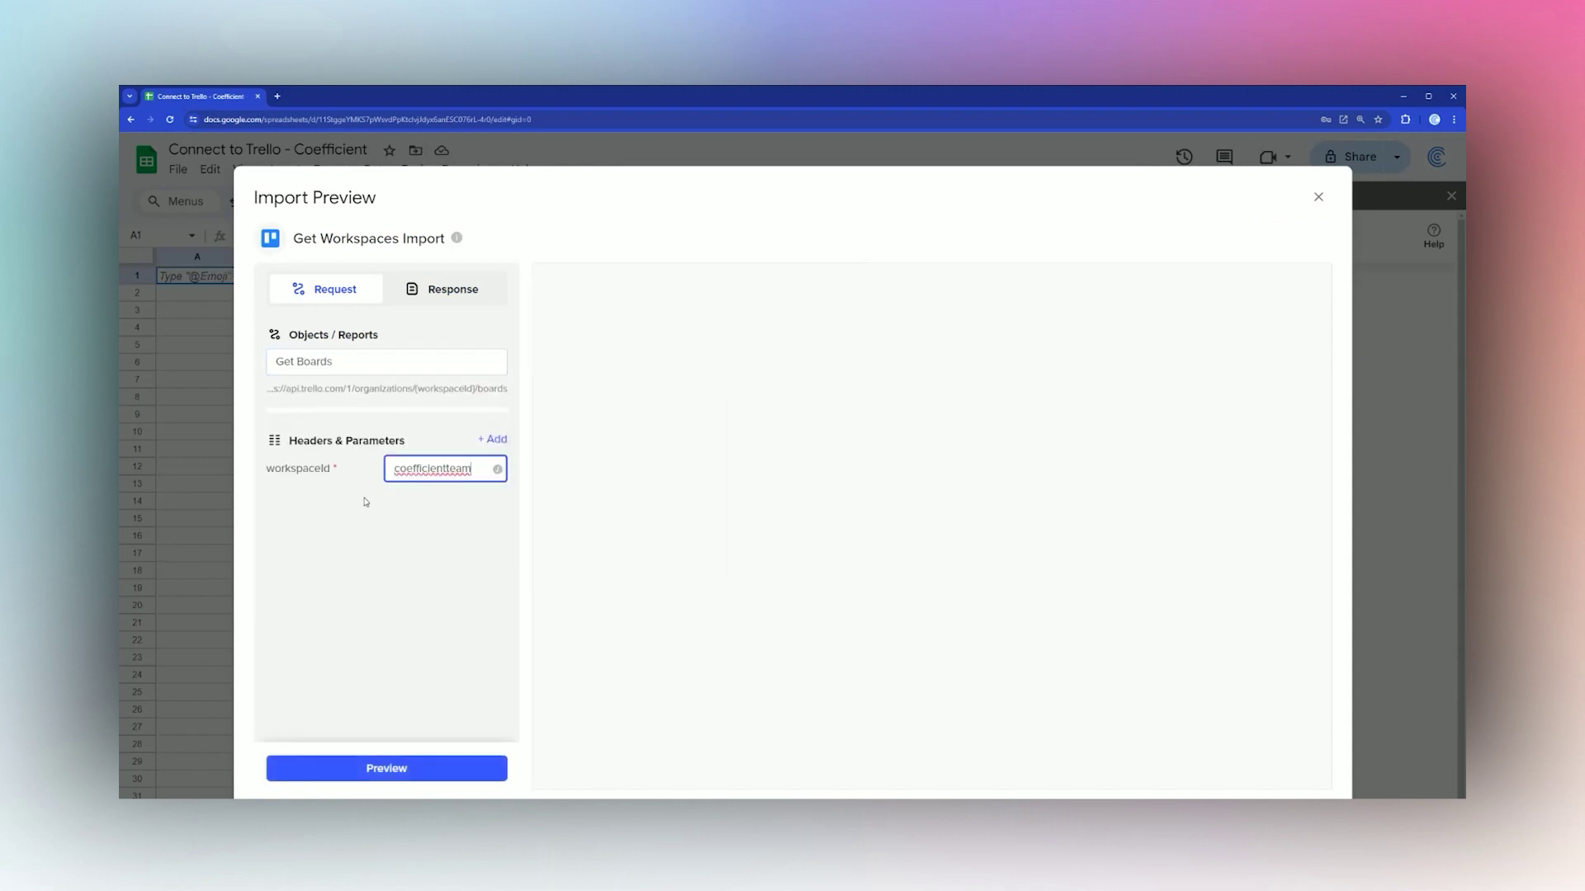
click(386, 768)
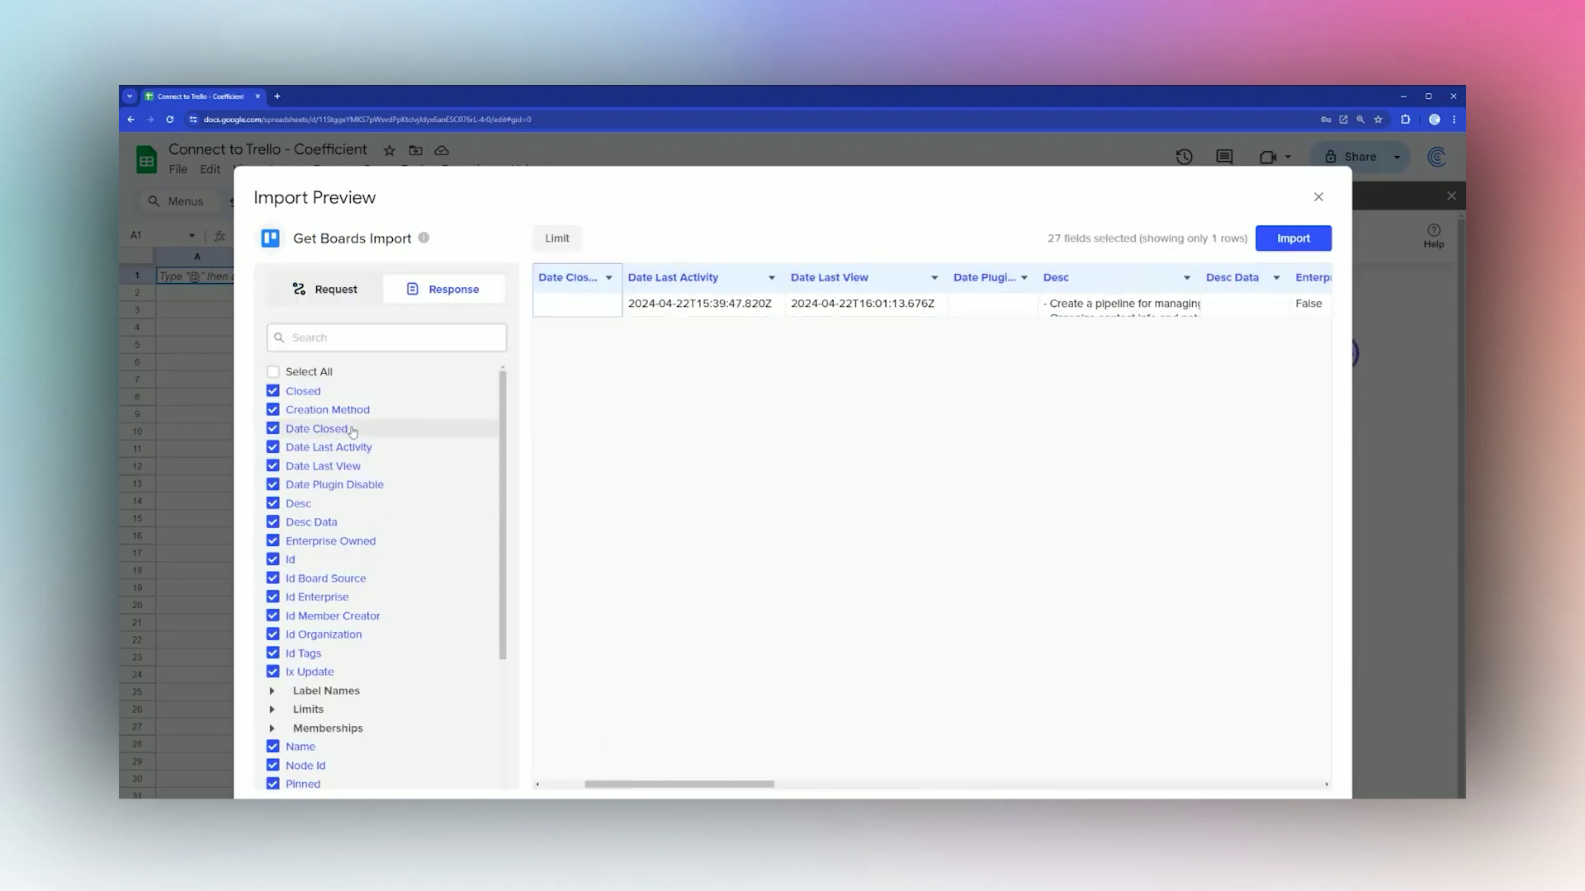
Select the board's Short Link AWmbEd6L in the preview.
scroll(434, 485, down, 1)
scroll(433, 486, down, 2)
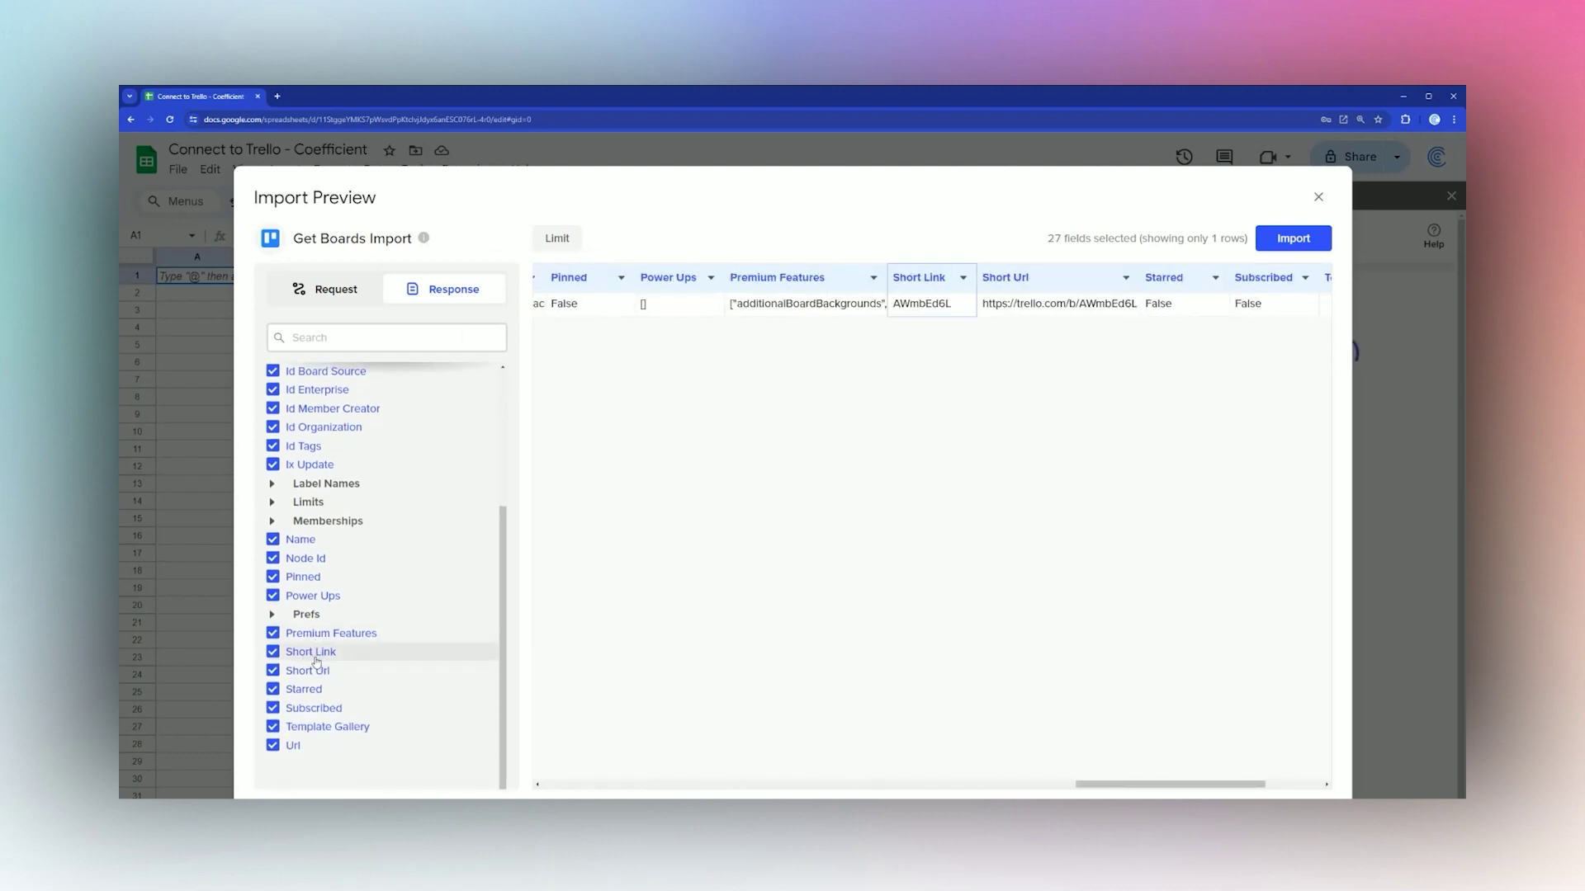
drag(967, 307, 891, 304)
key(ctrl+c)
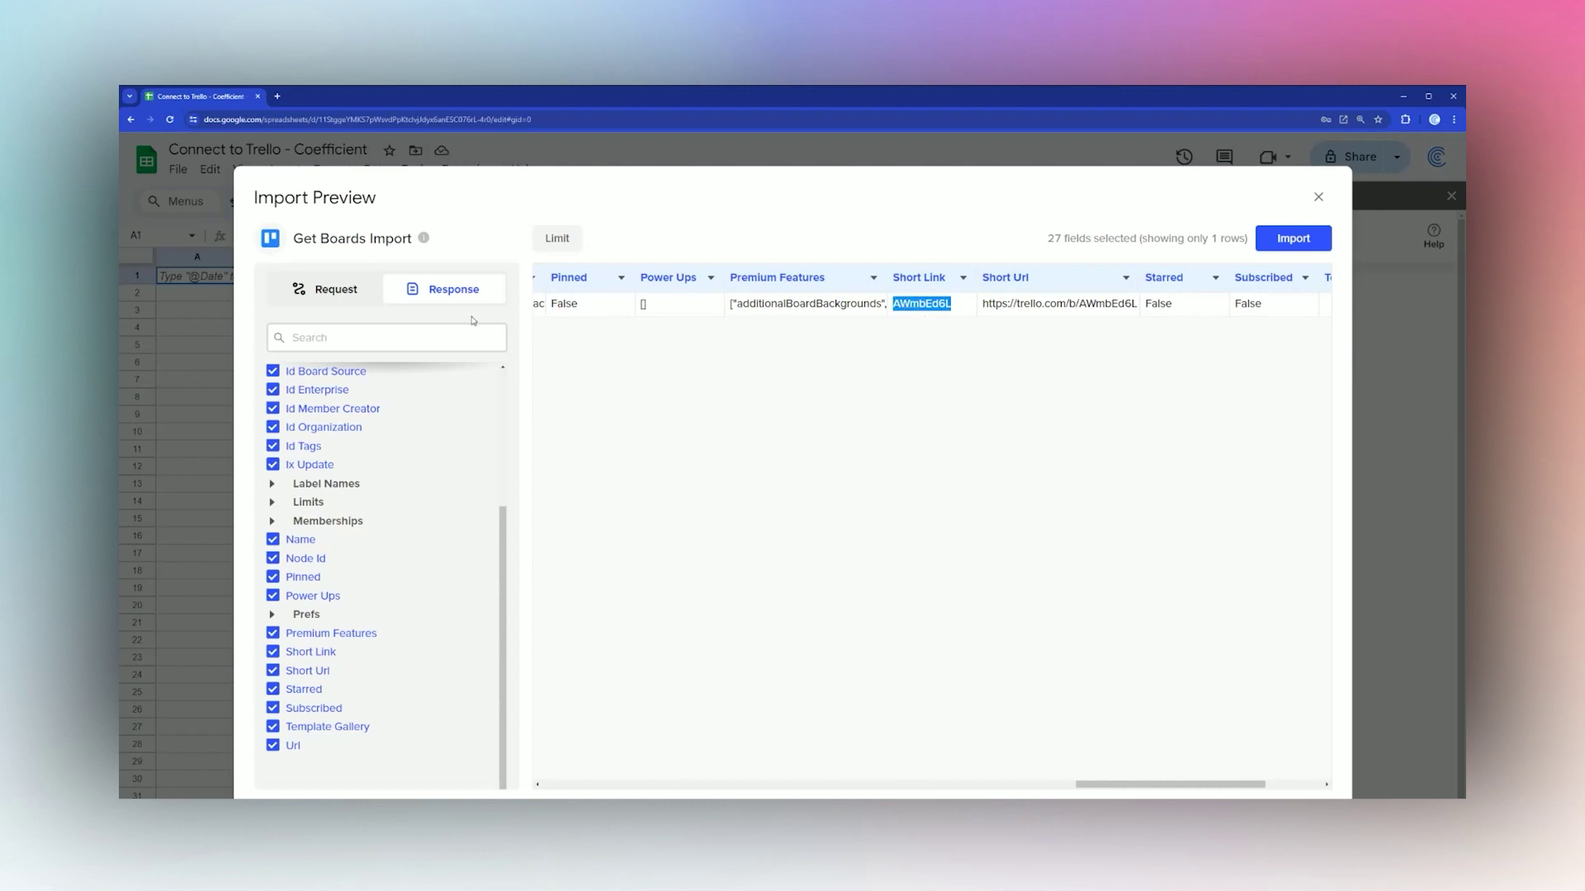
click(328, 290)
click(355, 362)
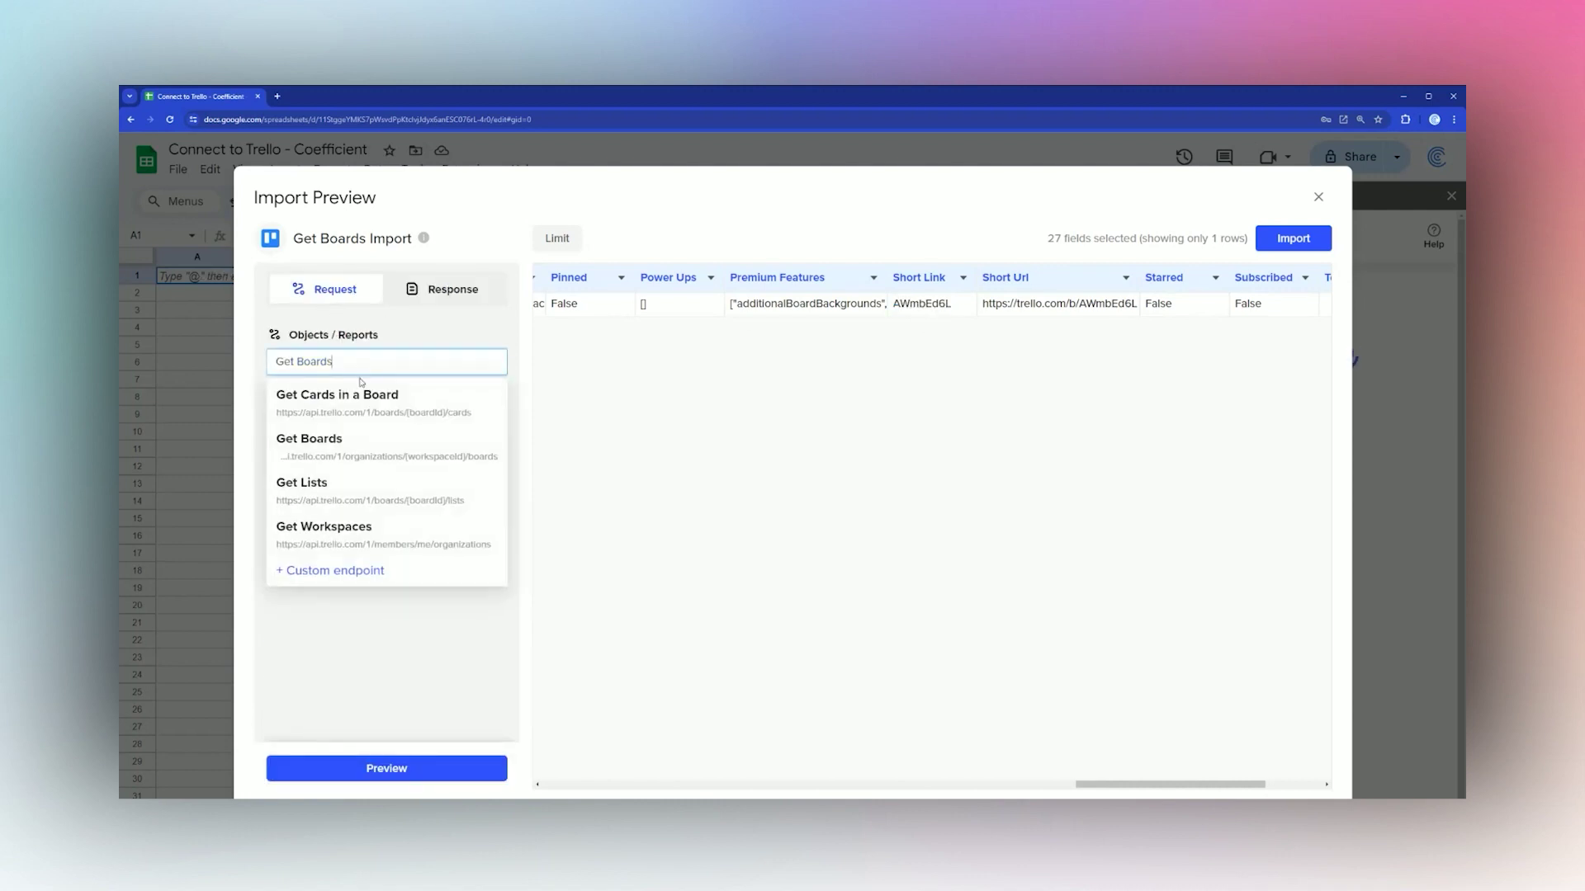
Preview Get Lists with the short link AWmbEd6L pasted as boardId.
click(322, 493)
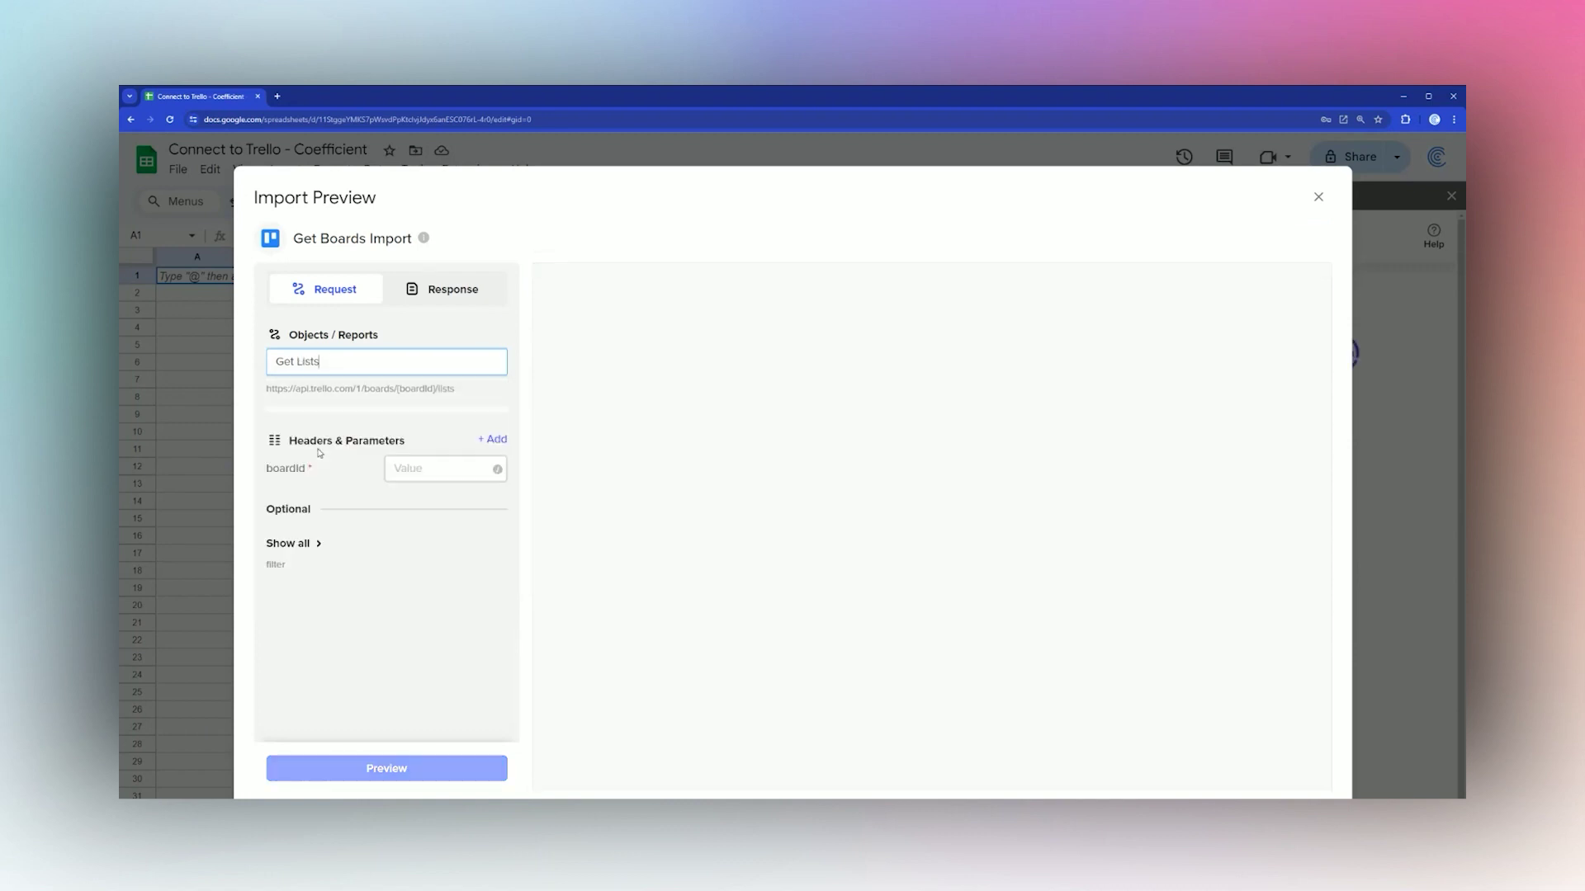
click(429, 470)
key(ctrl+v)
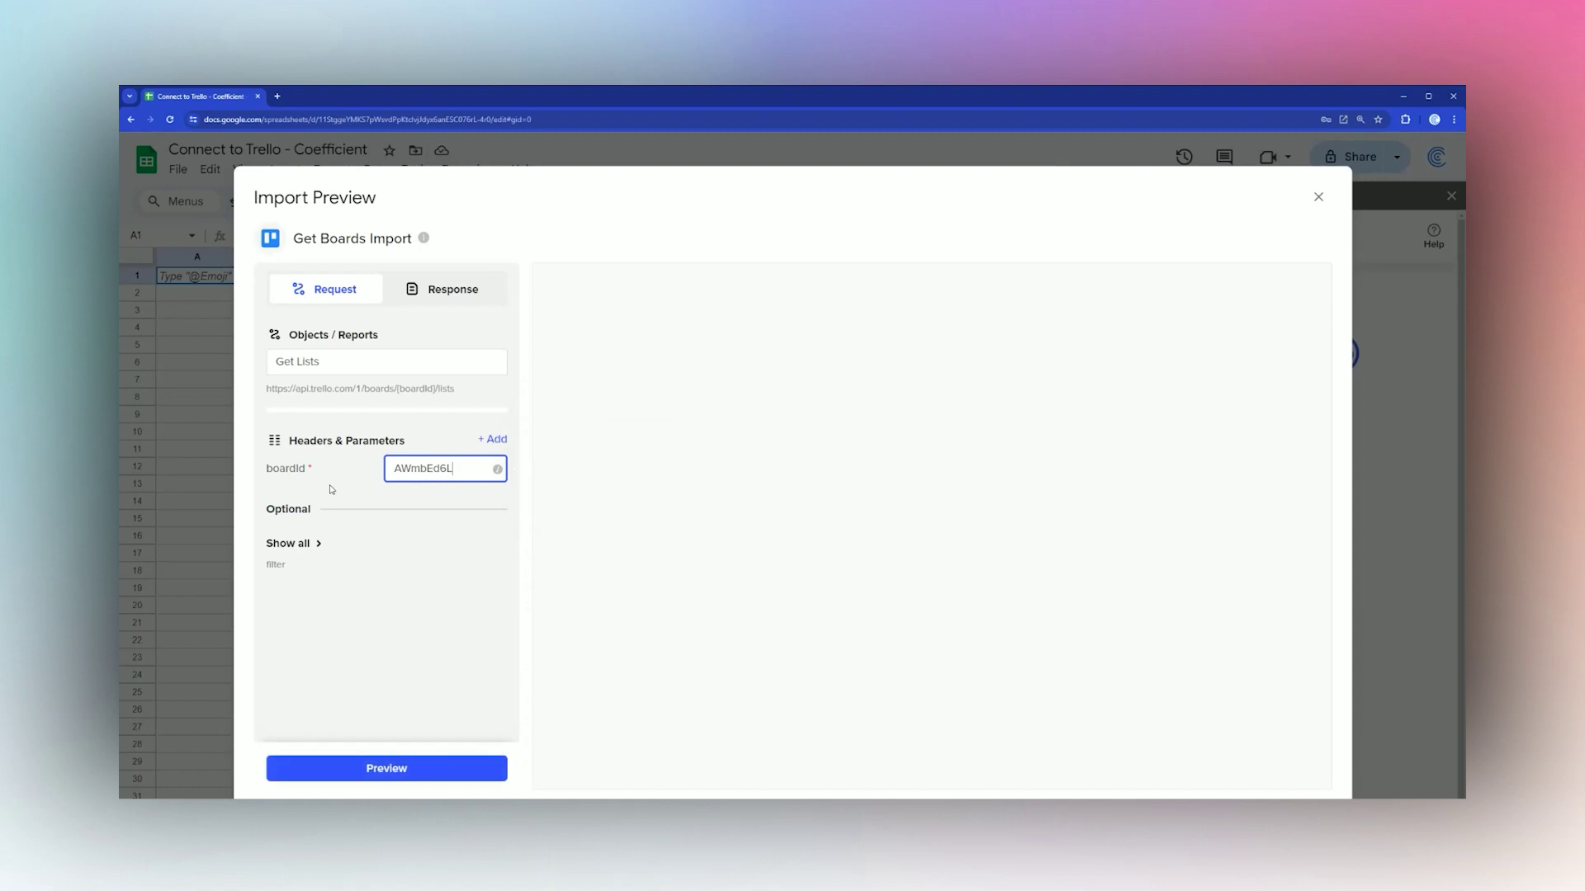
click(384, 767)
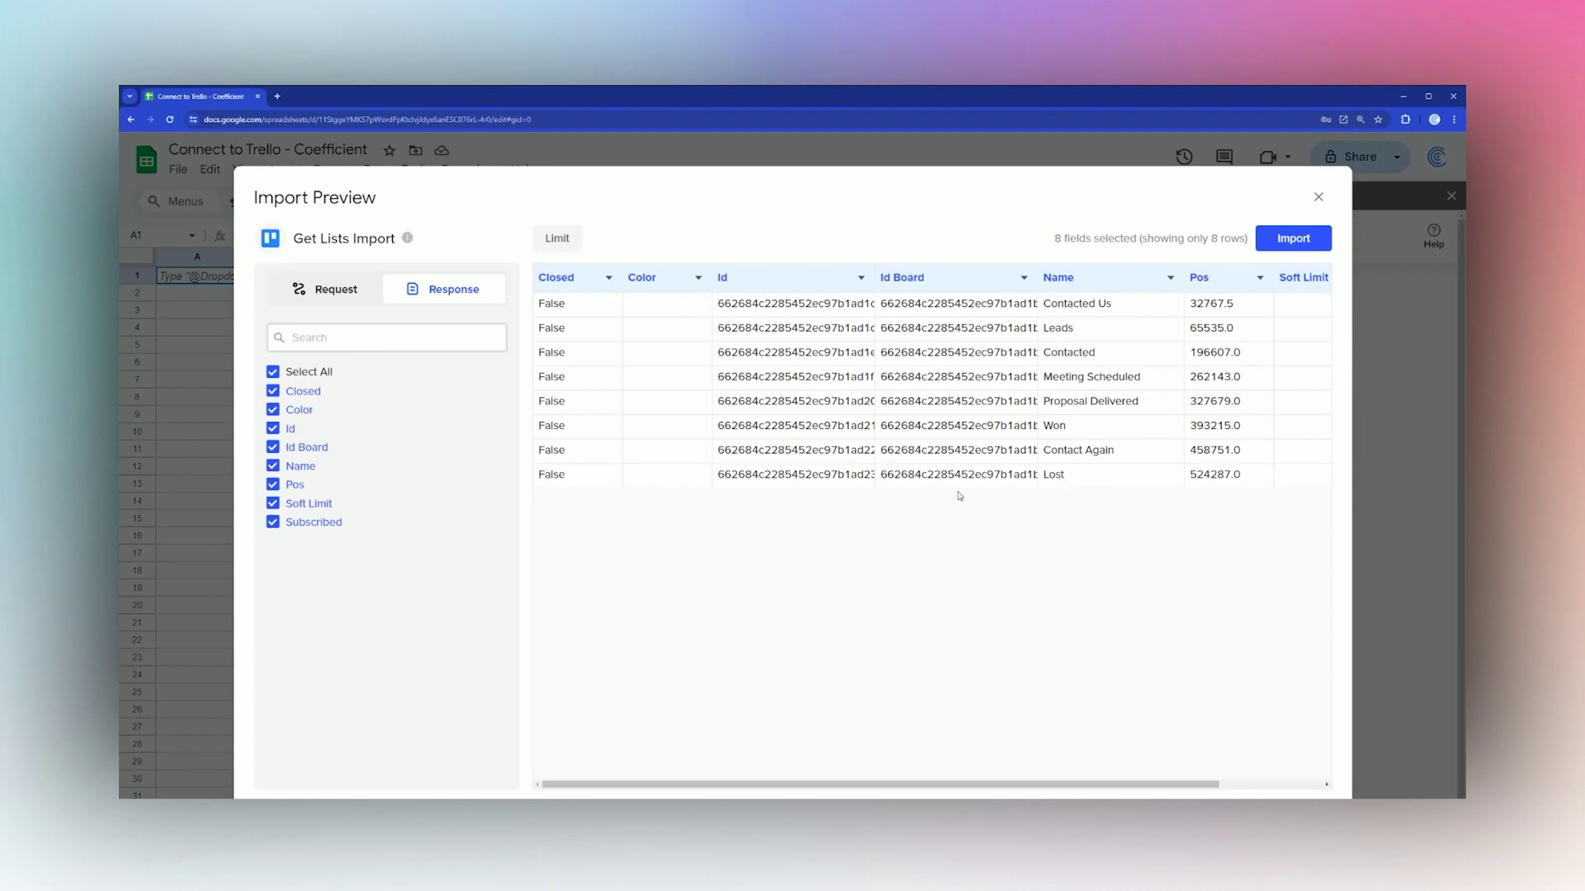
Switch to Get Cards in a Board, keeping the carried-over boardId, and preview.
click(314, 288)
click(348, 358)
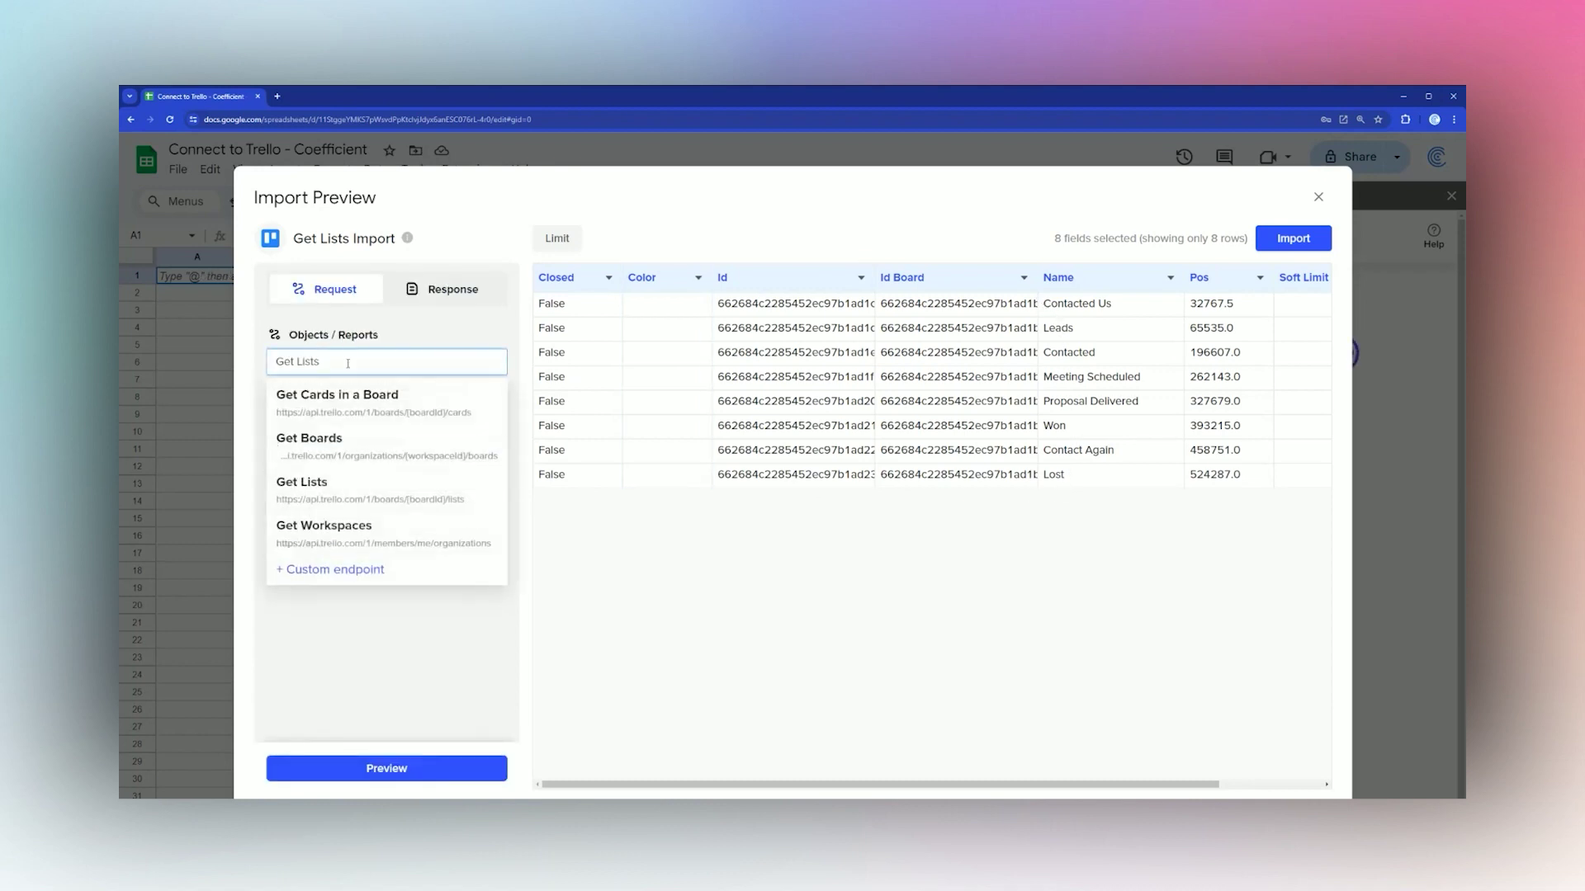
click(331, 402)
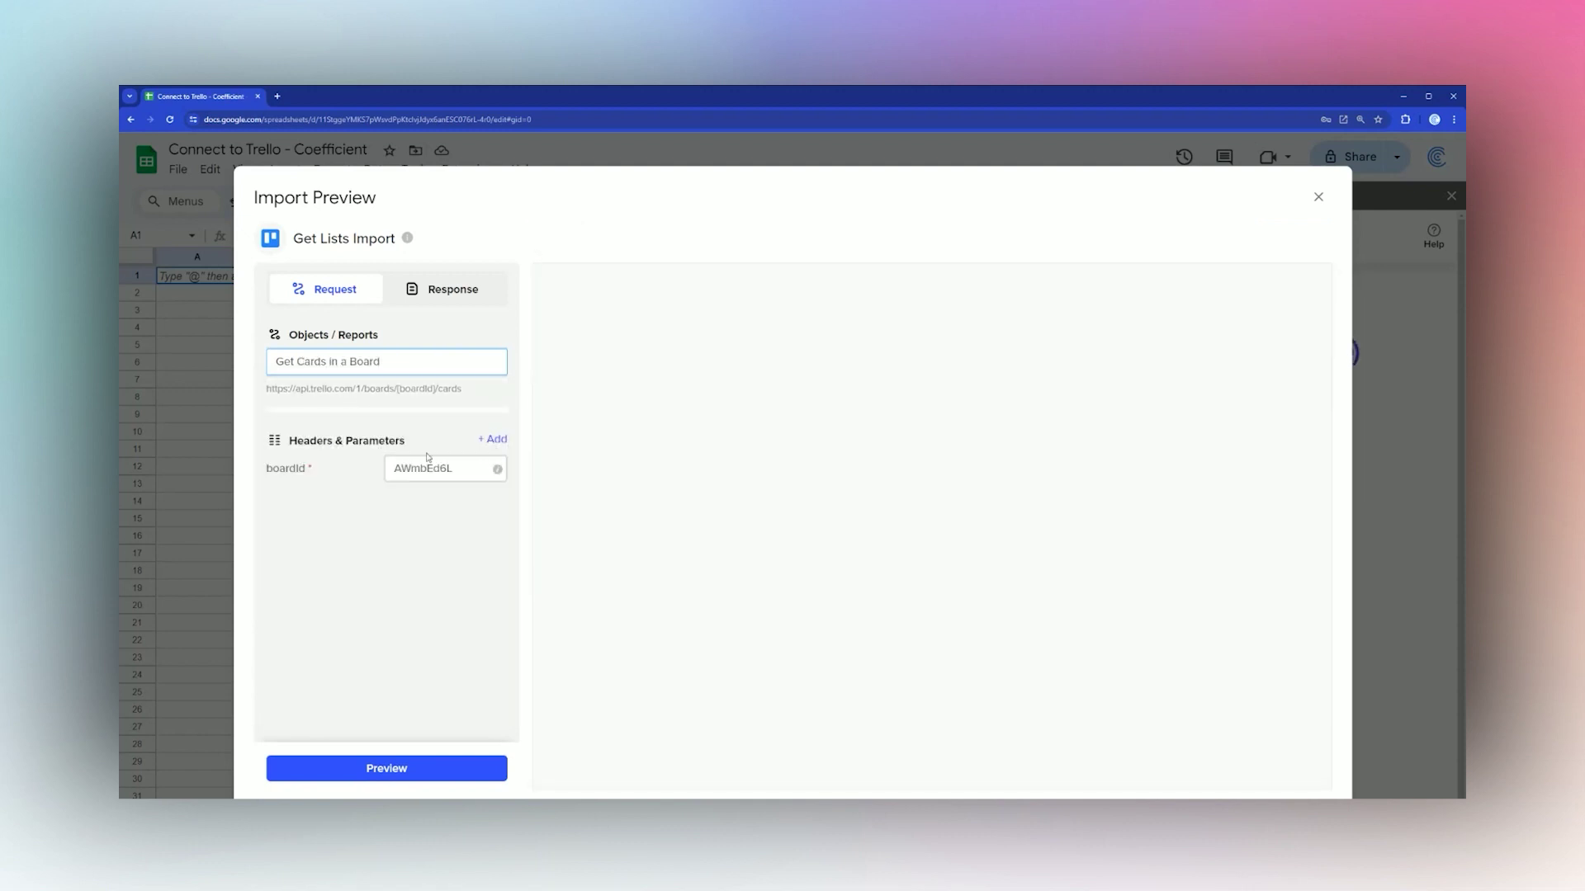
double_click(462, 471)
click(395, 580)
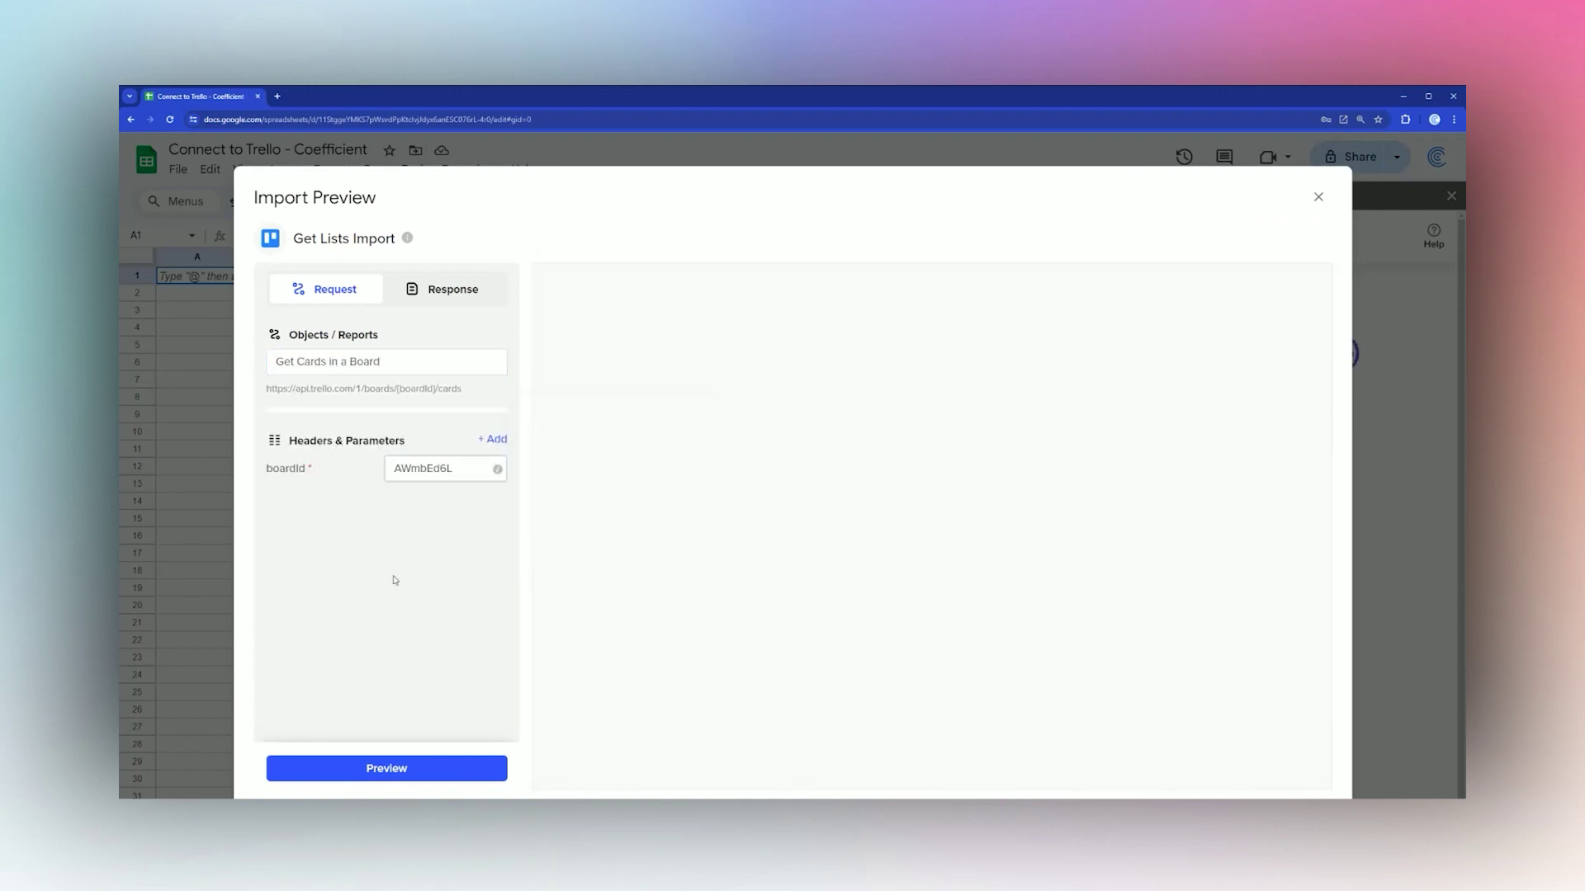
click(389, 768)
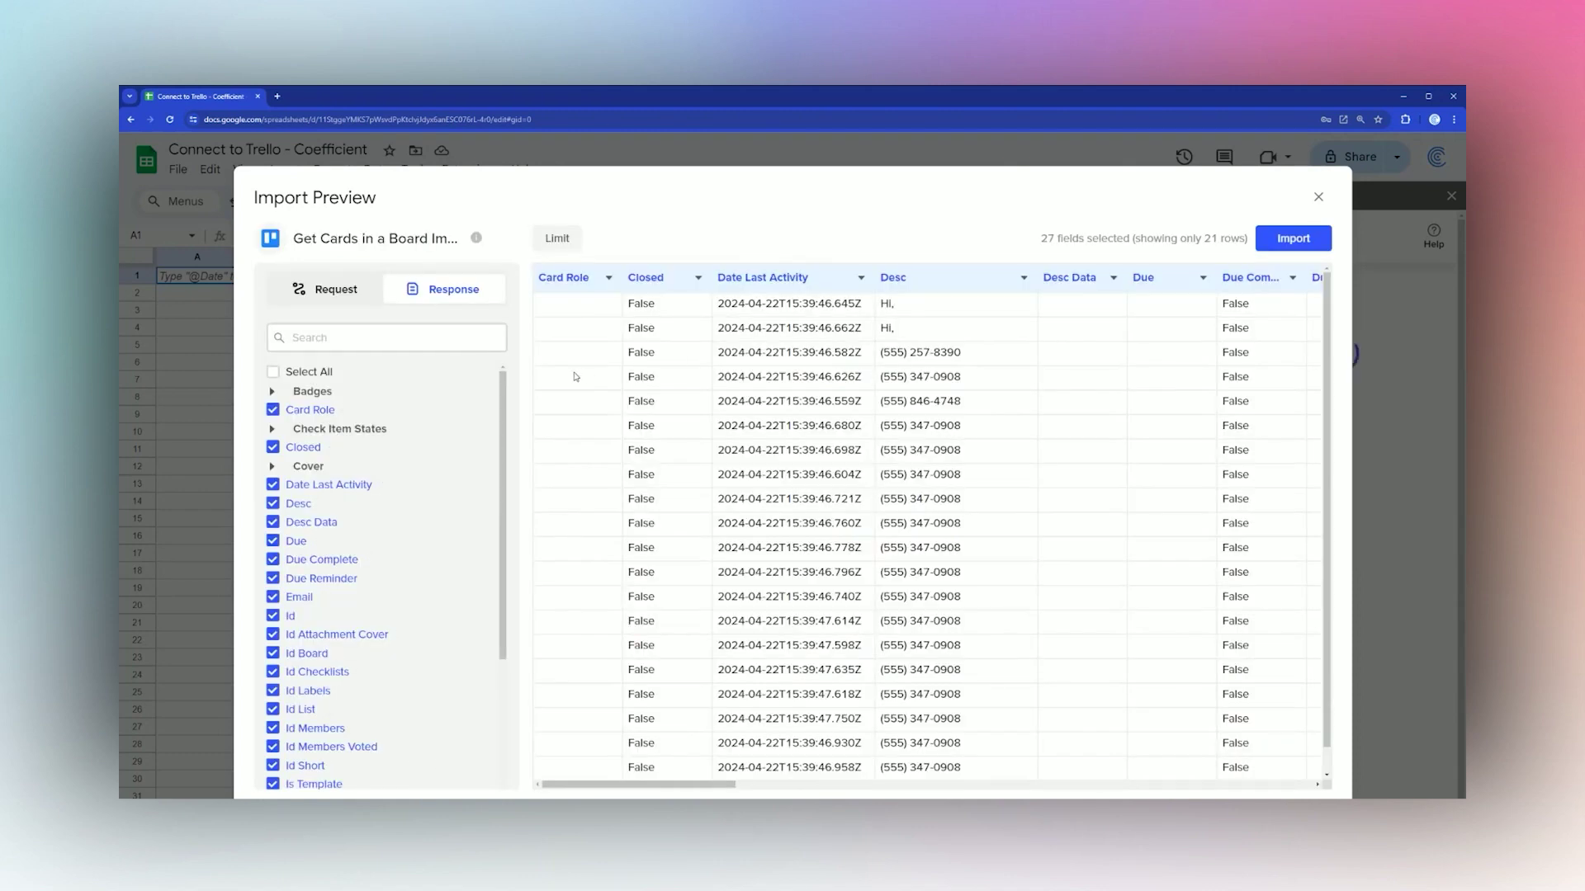
Exclude Card Role, Closed and Date Last Activity, leaving 53 fields, and leave Limit unset.
click(273, 373)
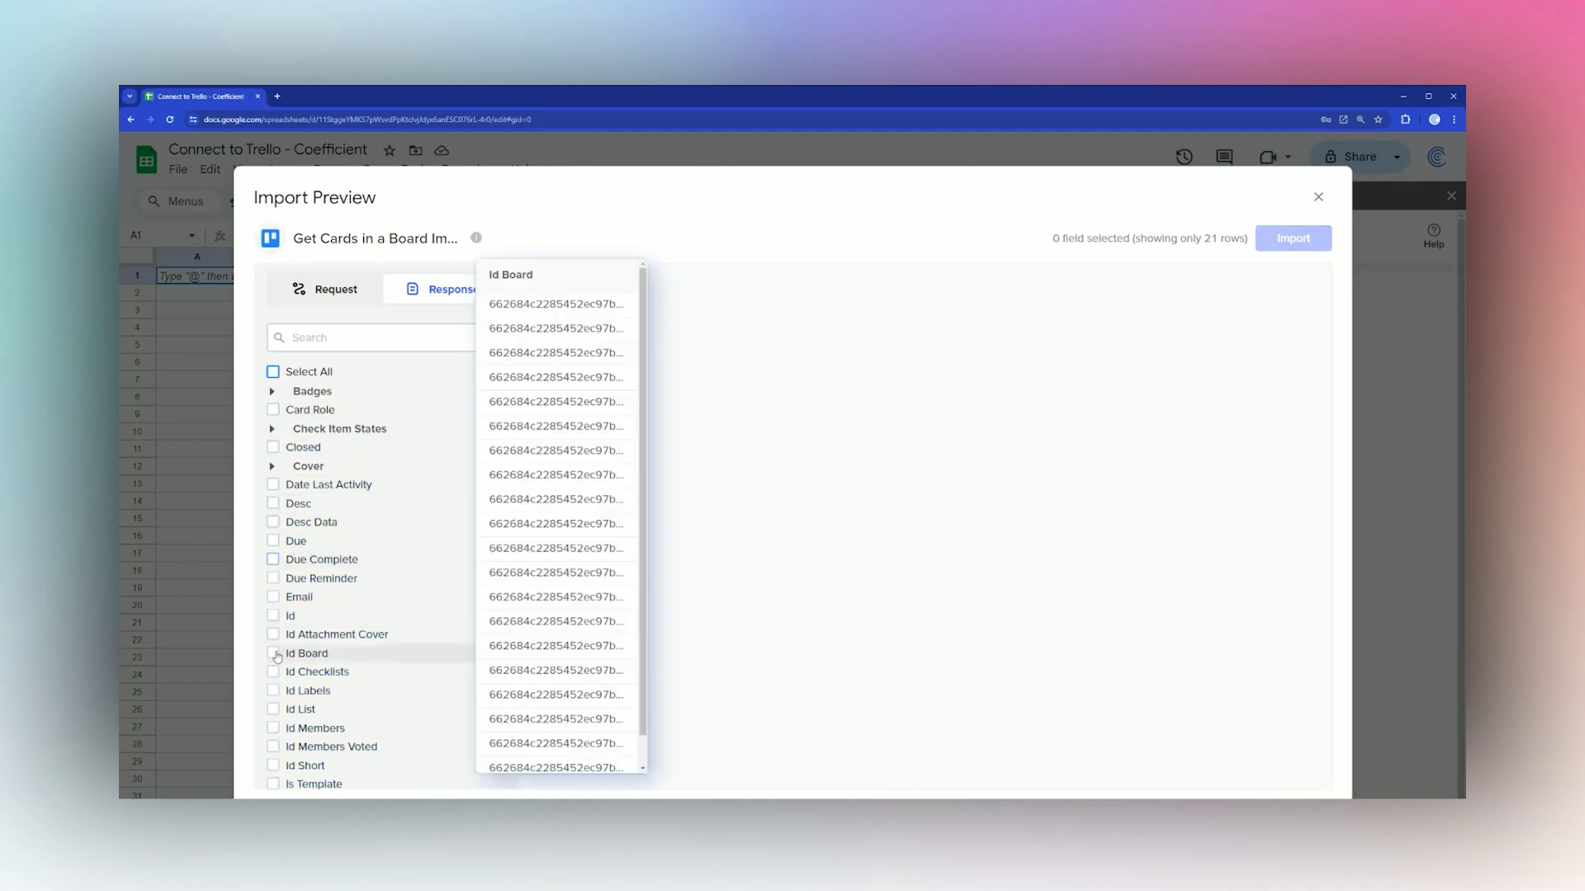
click(273, 372)
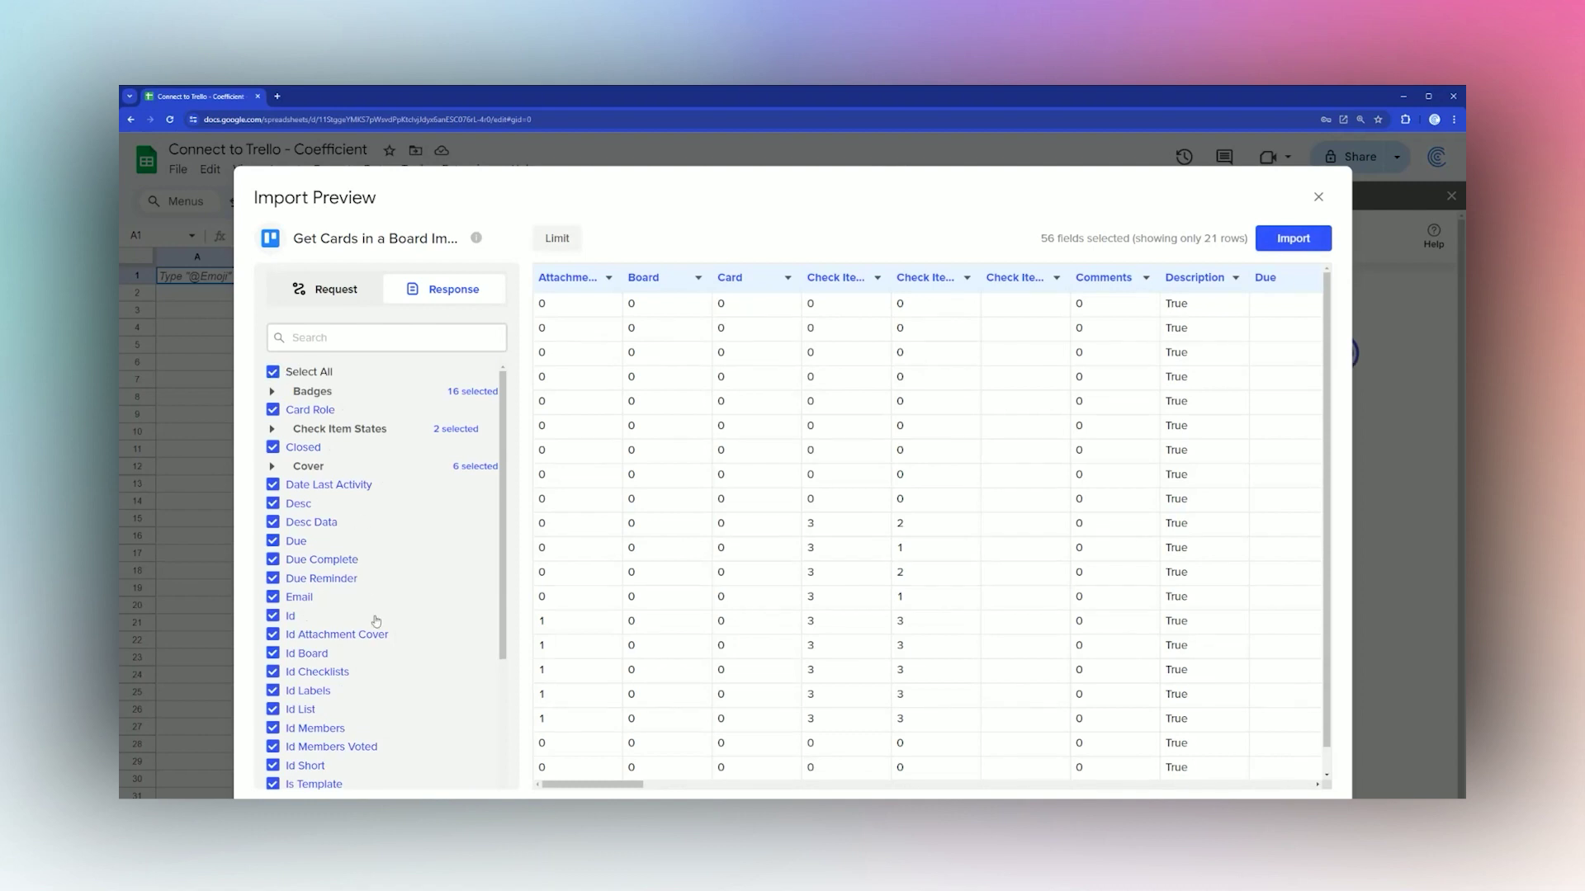
click(273, 410)
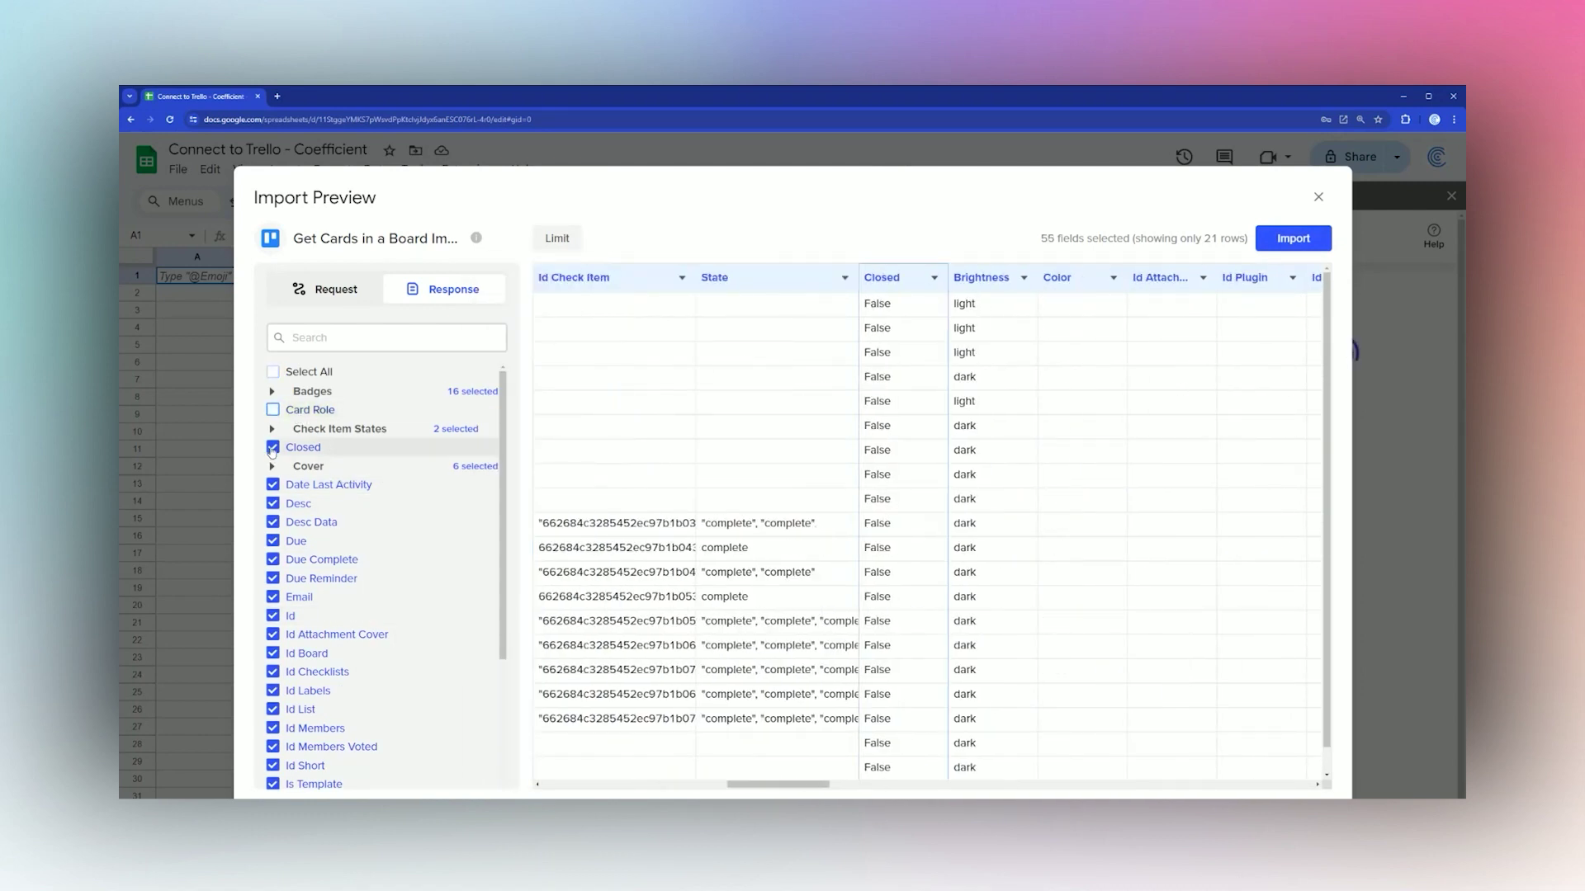
click(273, 448)
click(273, 485)
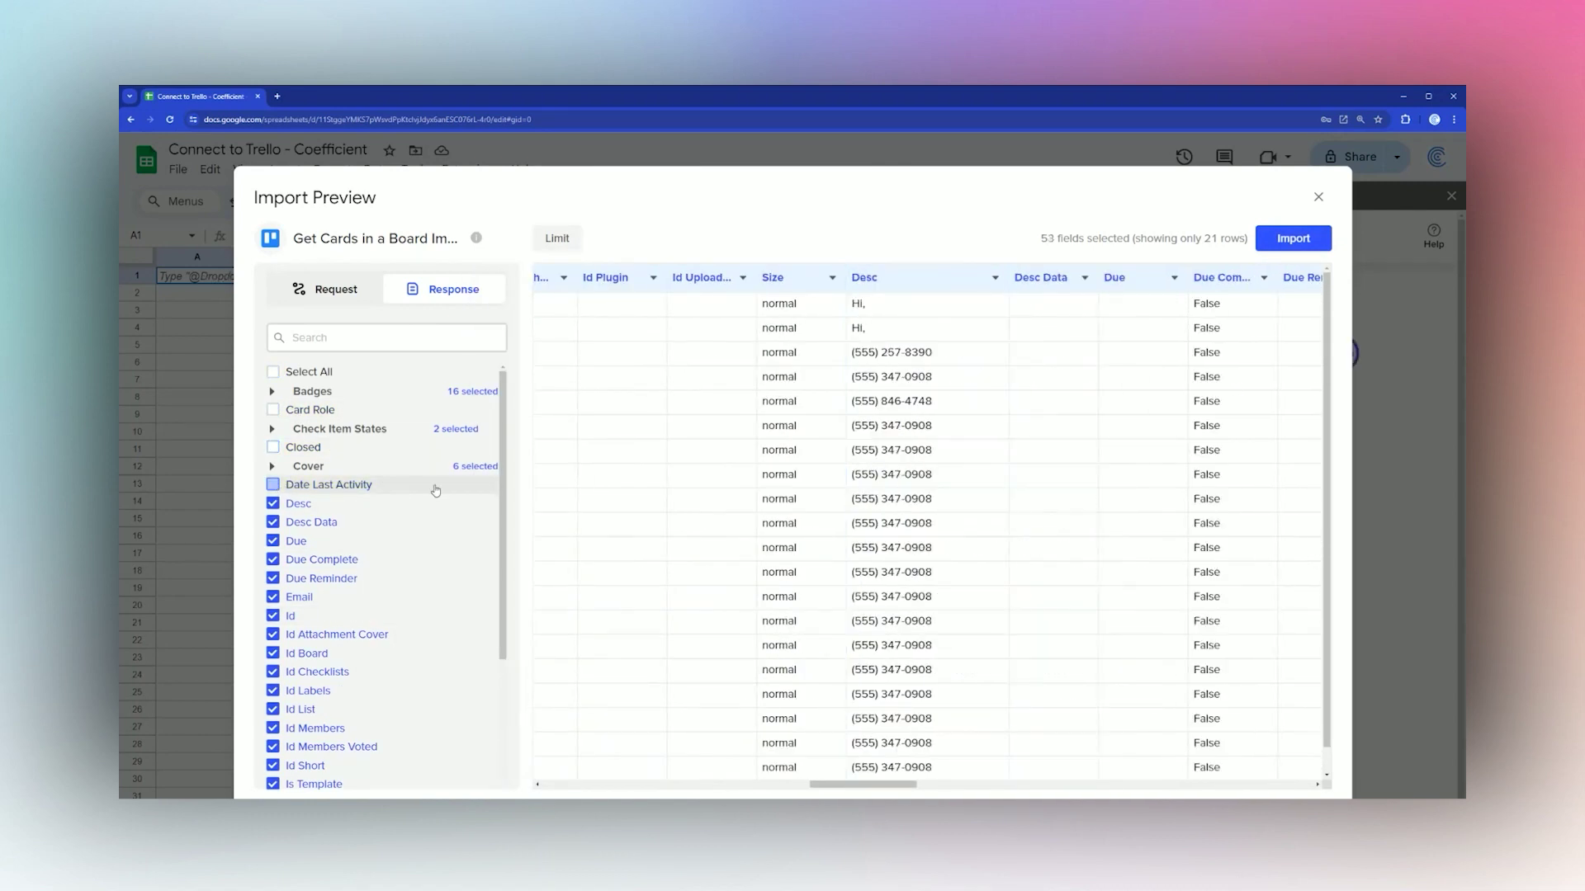
click(560, 240)
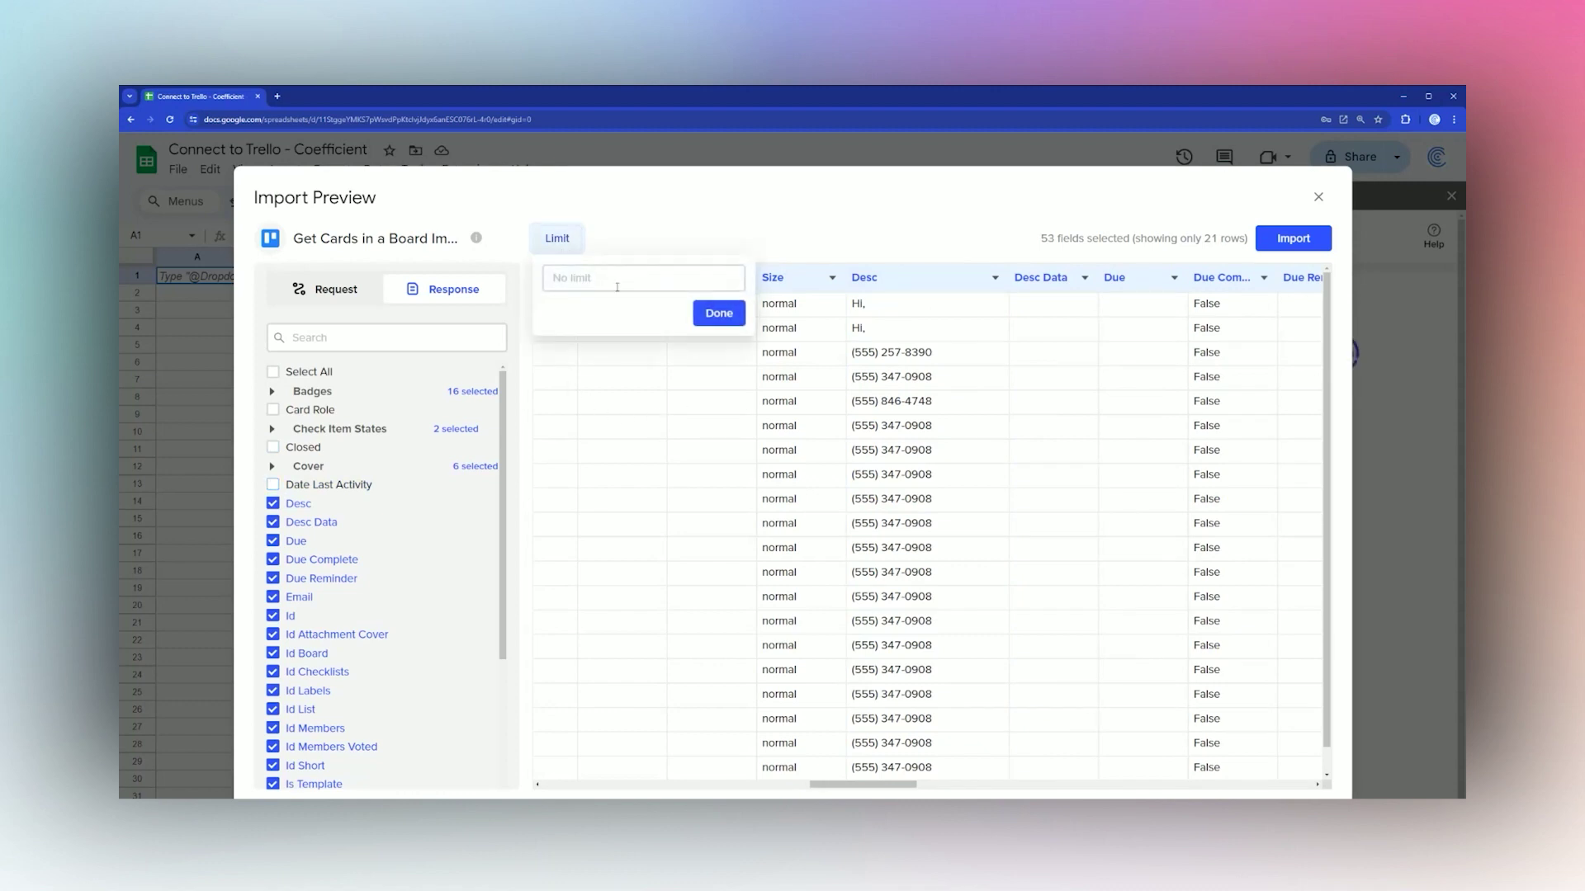
double_click(1208, 238)
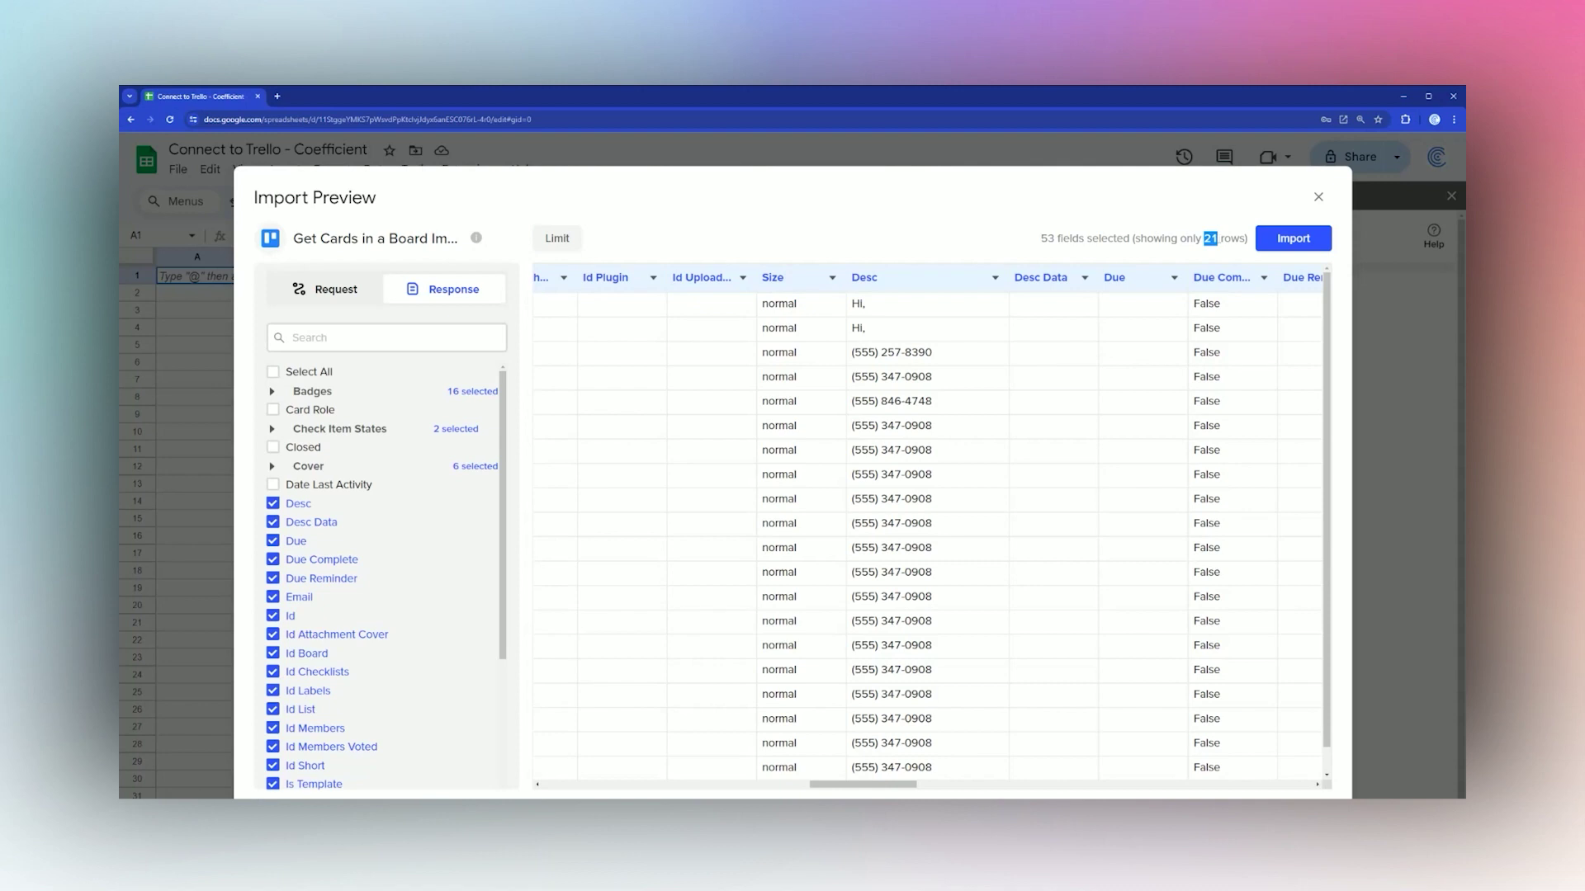
Import the card fields into the sheet and review the Hourly, Daily and Weekly refresh options.
click(723, 241)
click(1293, 240)
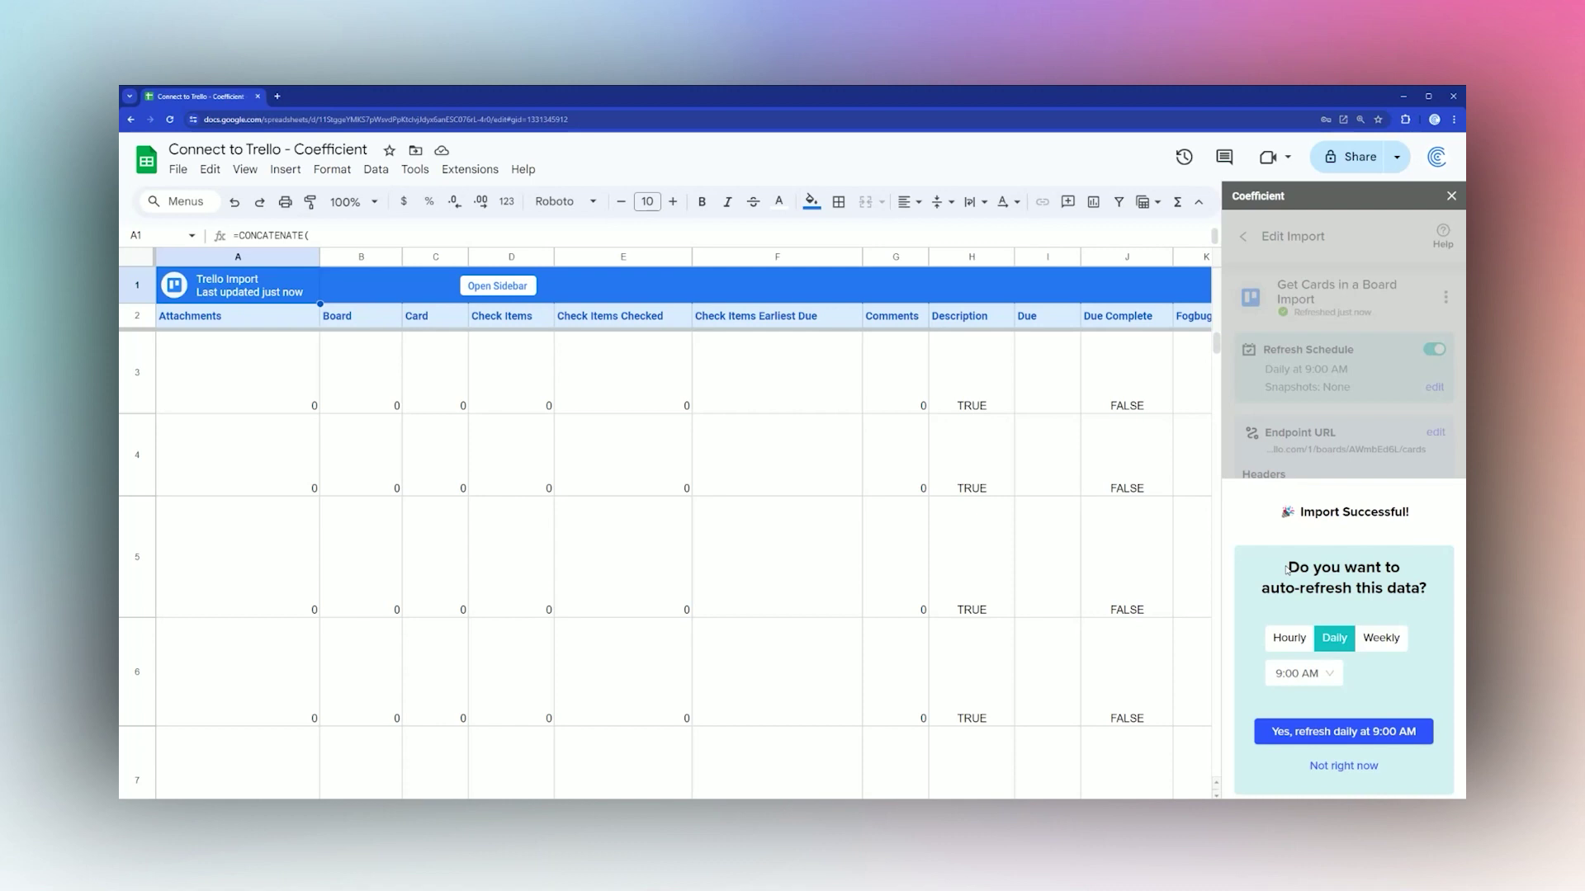
drag(1287, 567, 1434, 593)
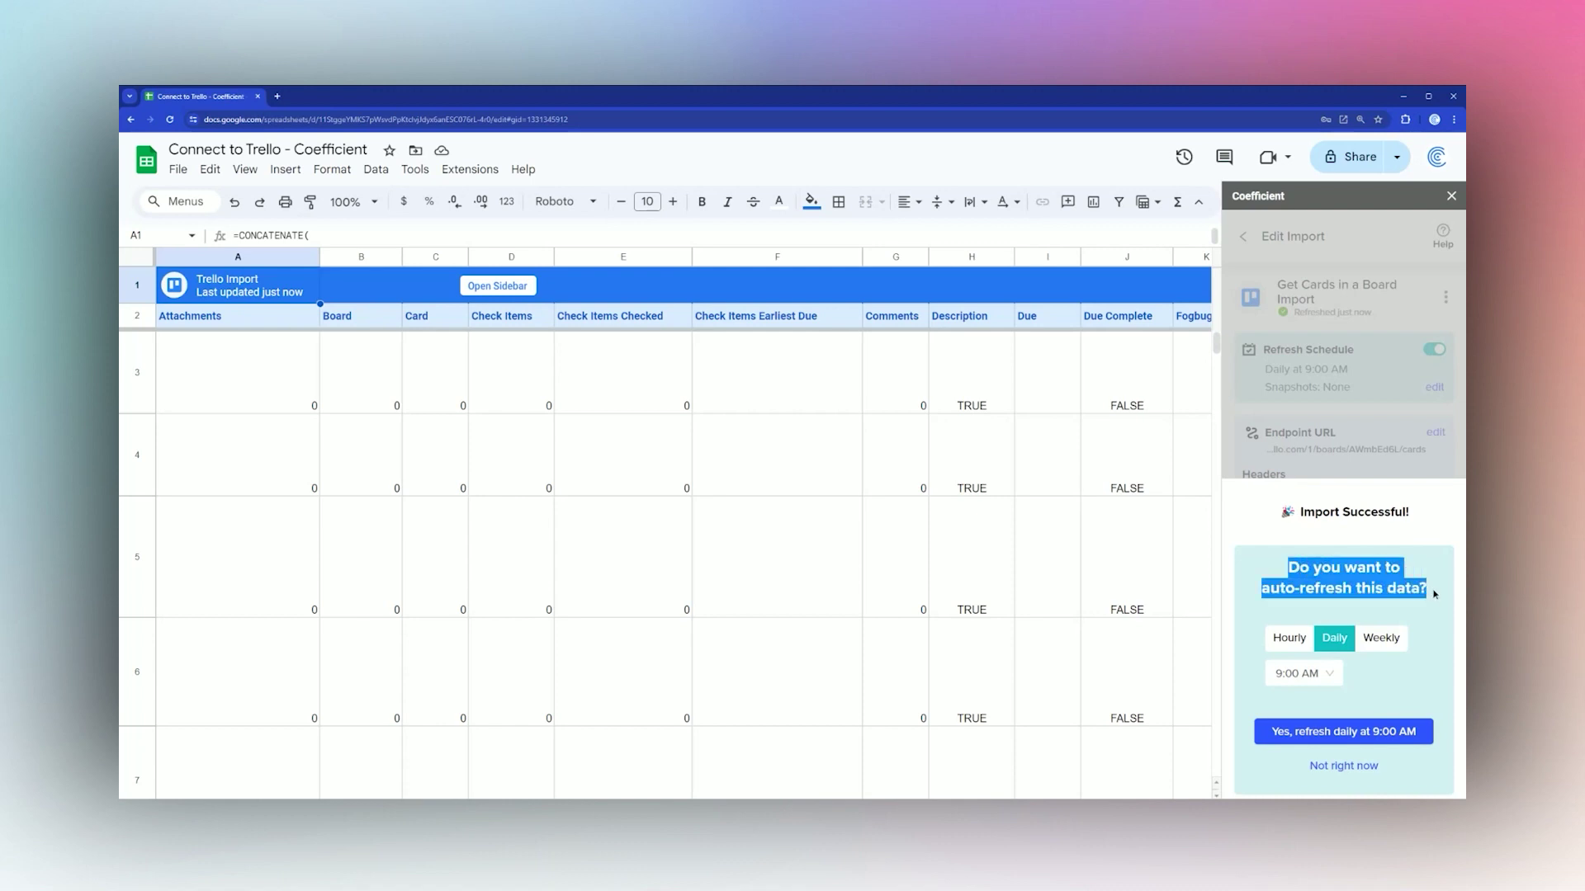
click(1289, 638)
click(1333, 638)
click(1387, 642)
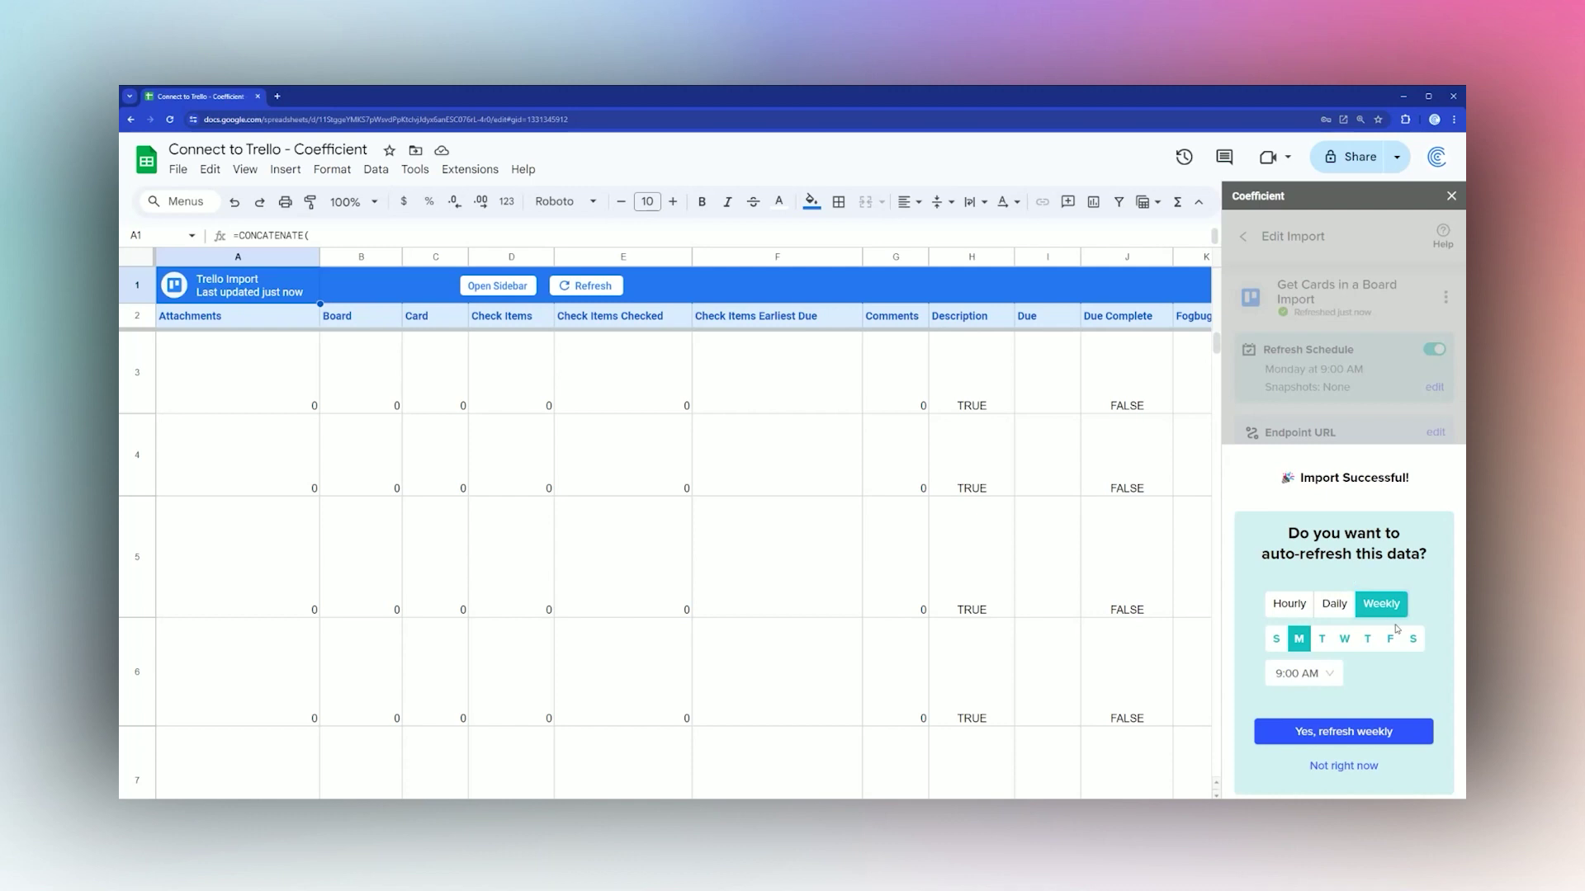
Answer 'Not right now' to the auto-refresh prompt.
click(1346, 769)
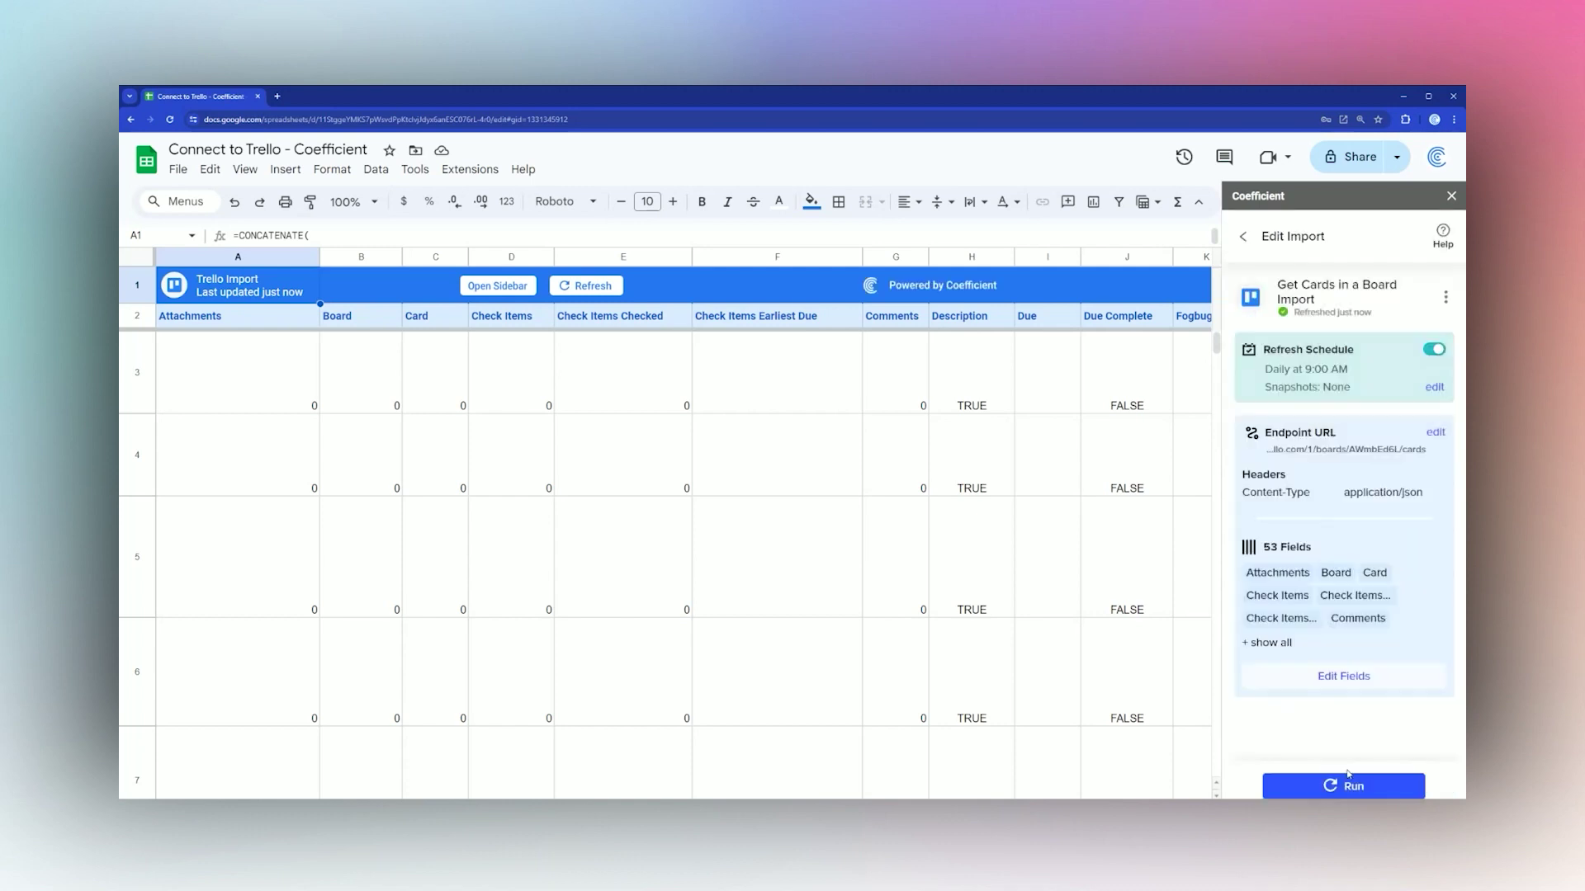